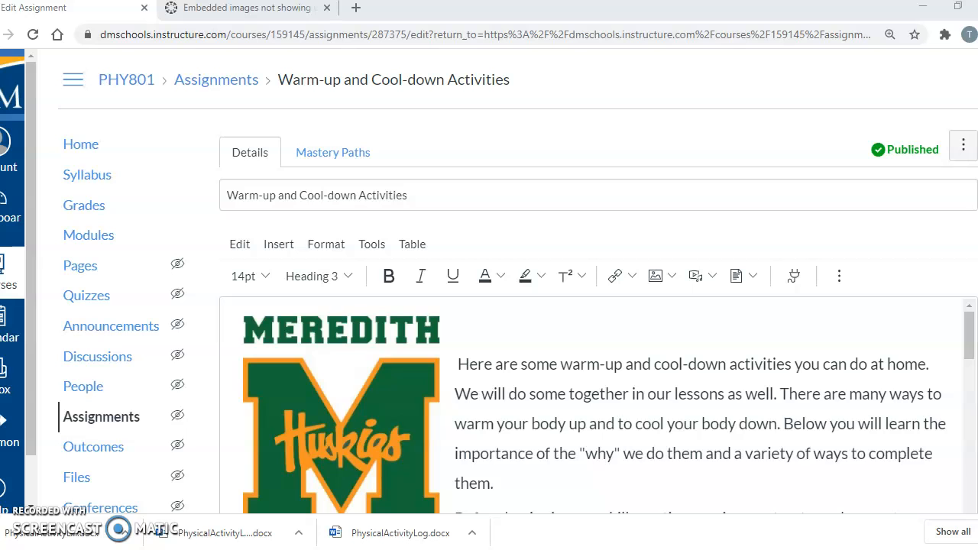
- Delete the Meredith Huskies logo image from the start of the assignment description
{"action": "scroll", "coordinate": [518, 305], "scroll_direction": "down", "scroll_amount": 2}
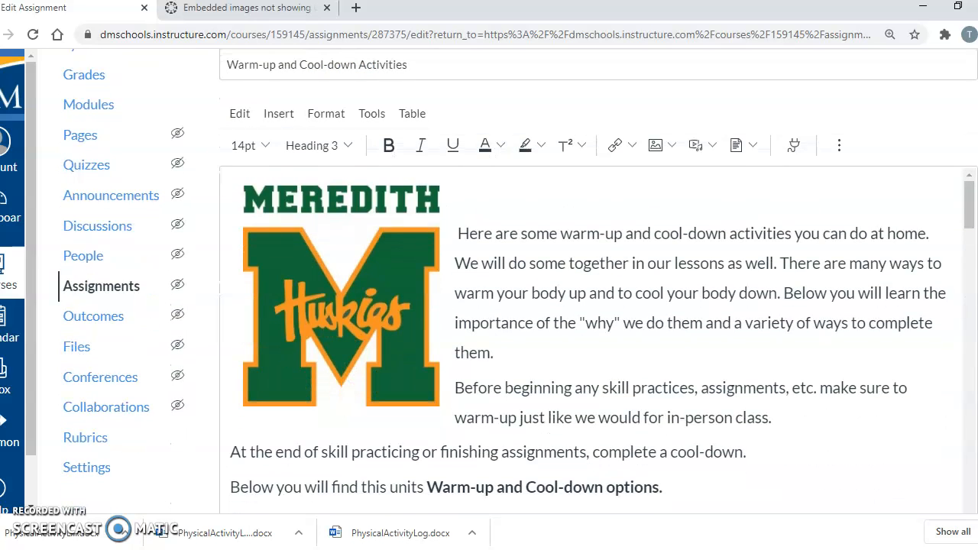
{"action": "scroll", "coordinate": [518, 306], "scroll_direction": "down", "scroll_amount": 1}
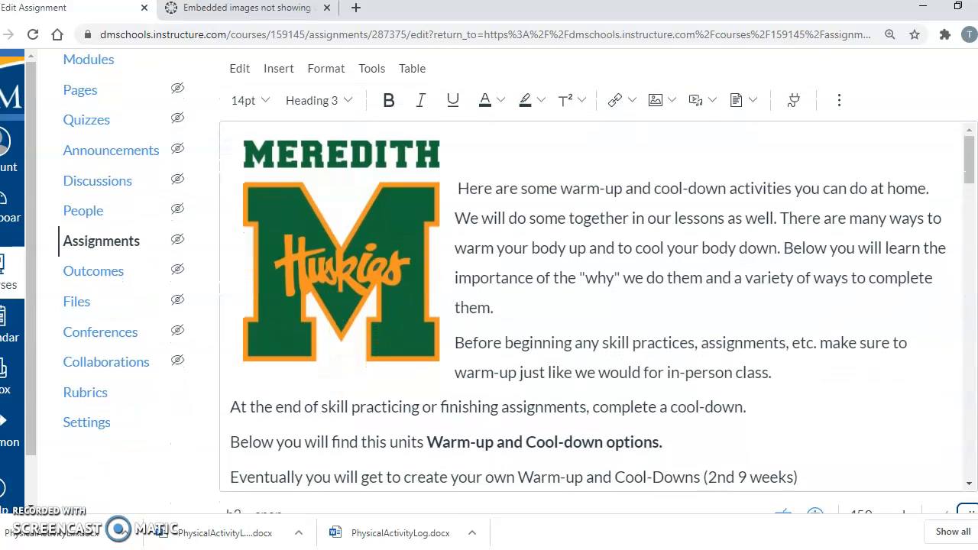
{"action": "scroll", "coordinate": [518, 305], "scroll_direction": "down", "scroll_amount": 1}
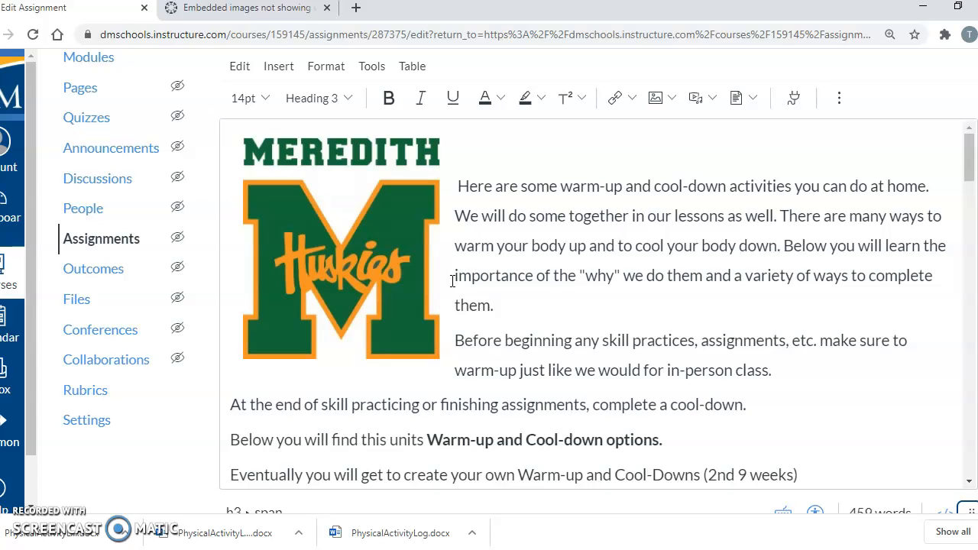
{"action": "left_click", "coordinate": [452, 280]}
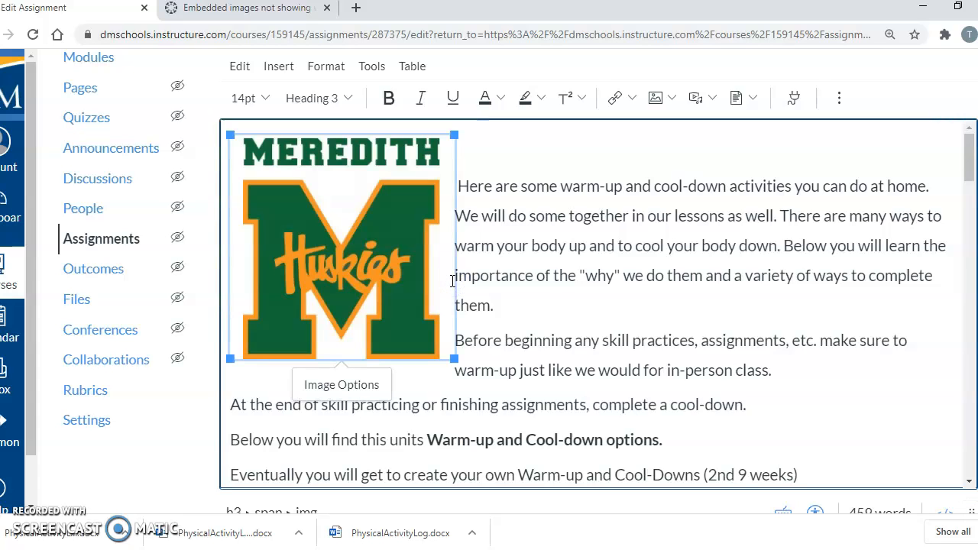
{"action": "key", "text": "Delete"}
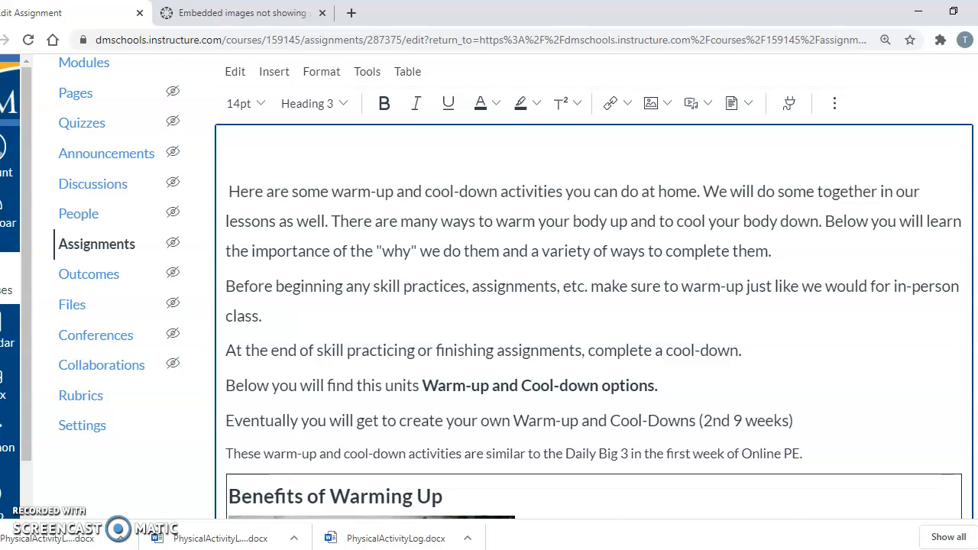
- Look through the assignment description from its title down to the activity log links at its end
{"action": "scroll", "coordinate": [513, 306], "scroll_direction": "up", "scroll_amount": 2}
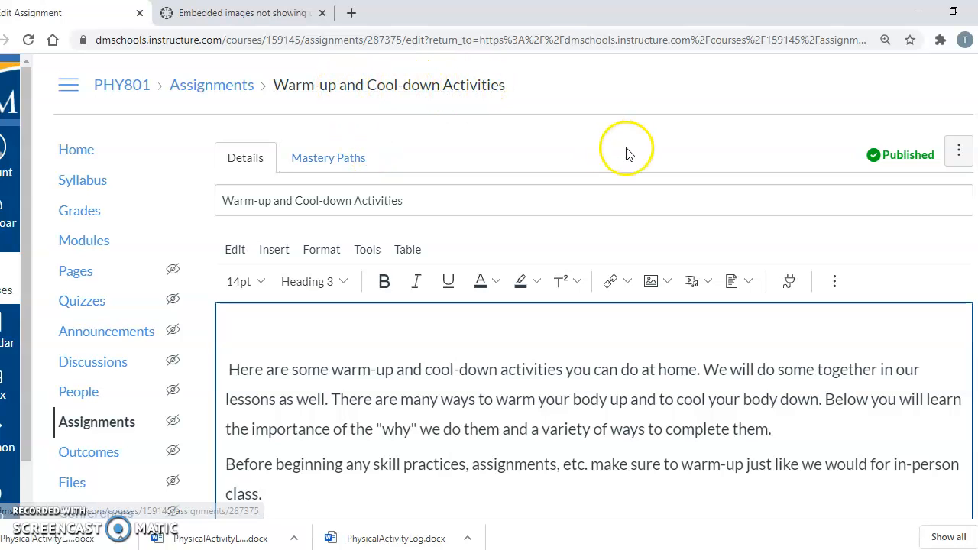
{"action": "scroll", "coordinate": [594, 321], "scroll_direction": "down", "scroll_amount": 15}
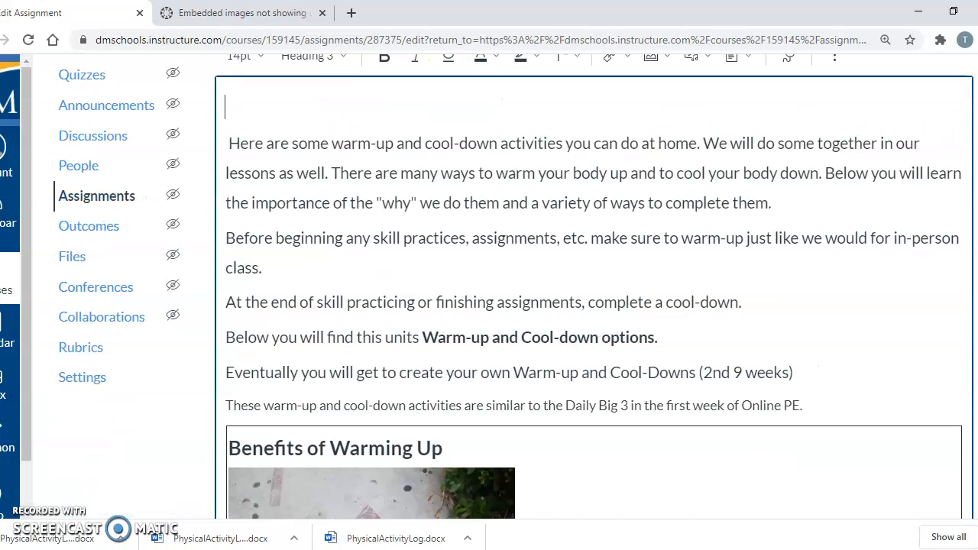
{"action": "scroll", "coordinate": [594, 321], "scroll_direction": "down", "scroll_amount": 10}
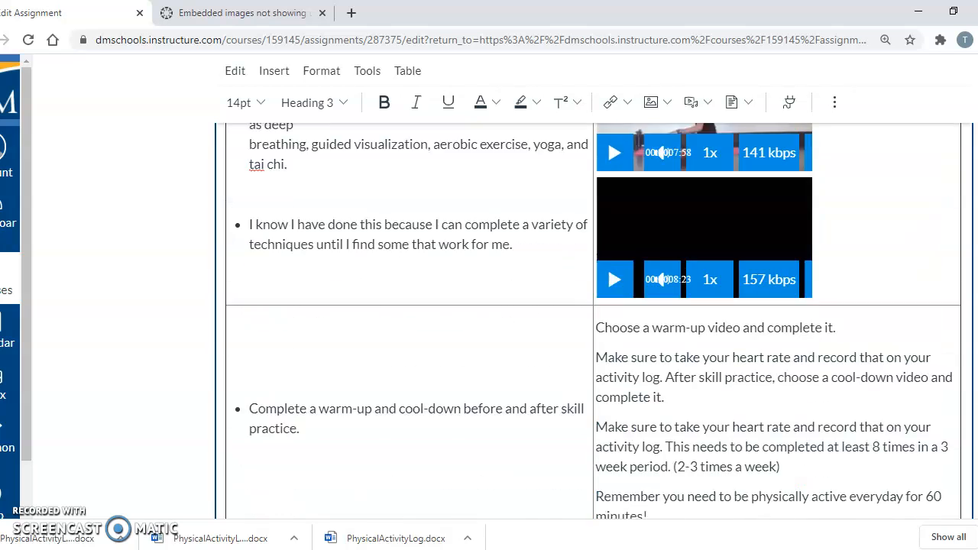
{"action": "scroll", "coordinate": [593, 321], "scroll_direction": "down", "scroll_amount": 3}
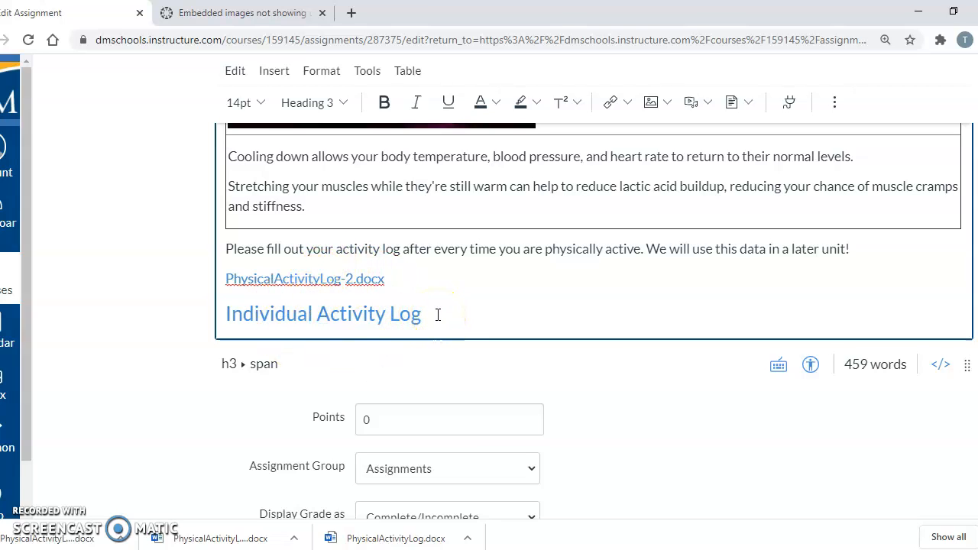
{"action": "left_click", "coordinate": [788, 385]}
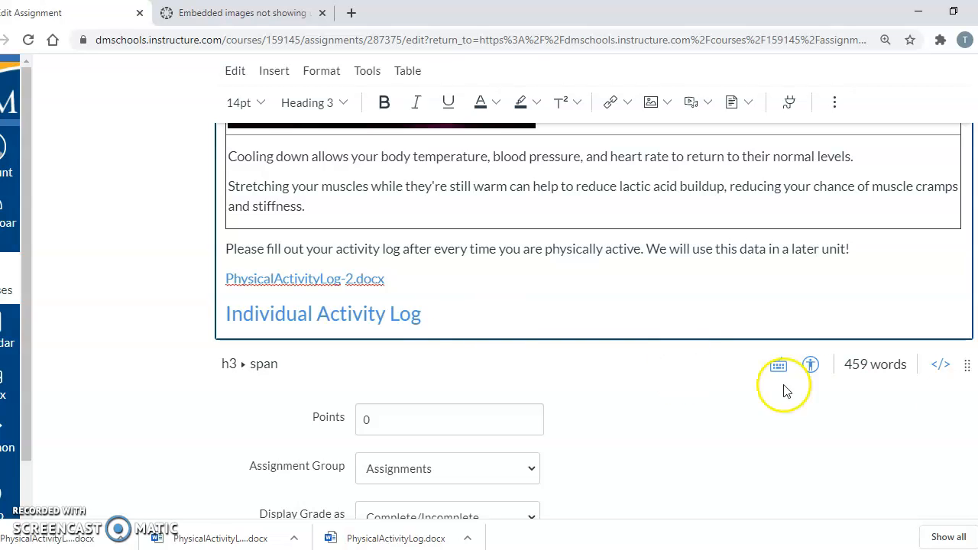
{"action": "scroll", "coordinate": [944, 153], "scroll_direction": "up", "scroll_amount": 15}
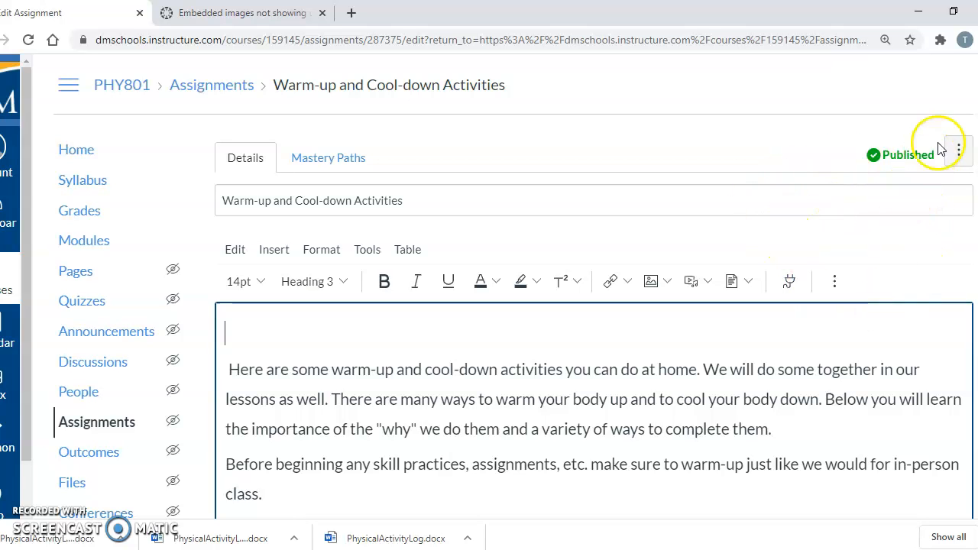
- Delete the "Individual Activity Log" link at the end of the assignment description
{"action": "scroll", "coordinate": [593, 382], "scroll_direction": "down", "scroll_amount": 15}
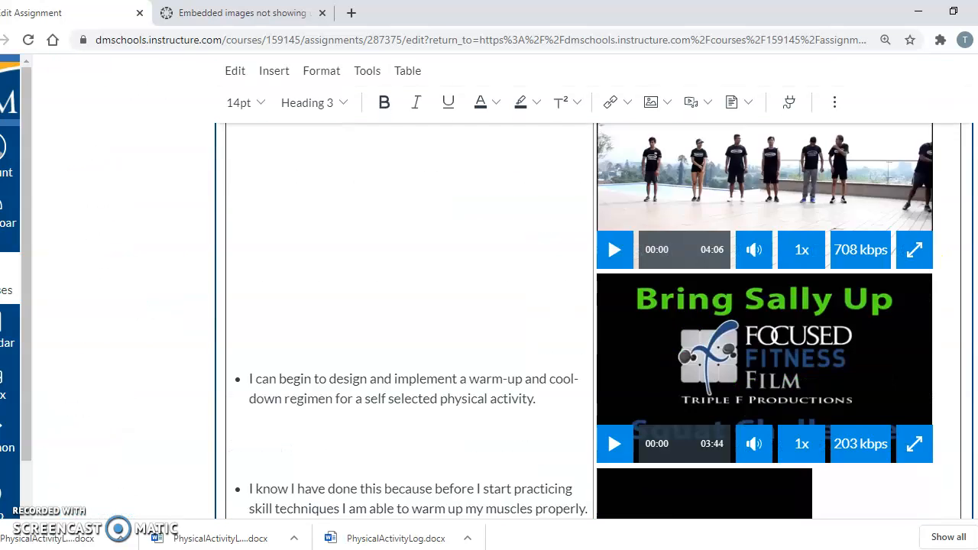
{"action": "scroll", "coordinate": [593, 320], "scroll_direction": "down", "scroll_amount": 8}
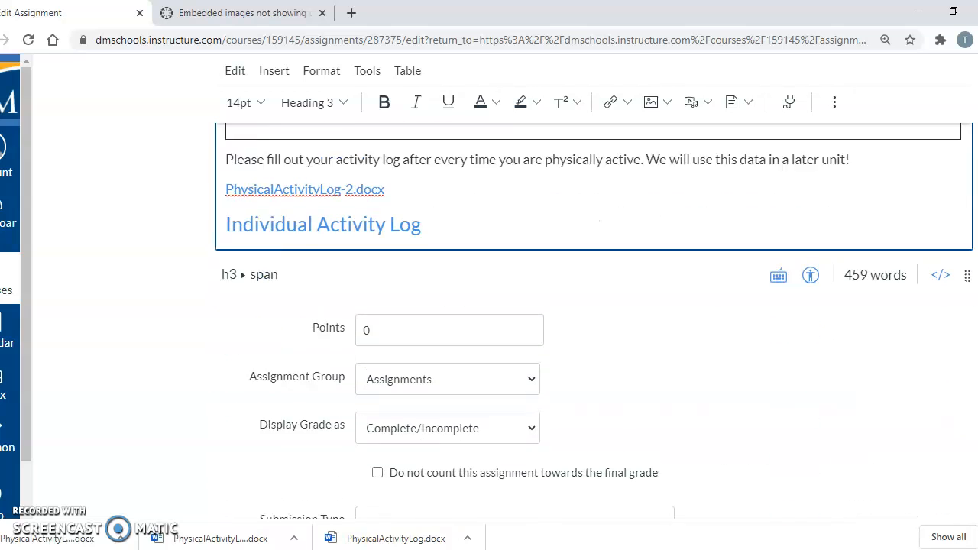
{"action": "scroll", "coordinate": [594, 321], "scroll_direction": "up", "scroll_amount": 2}
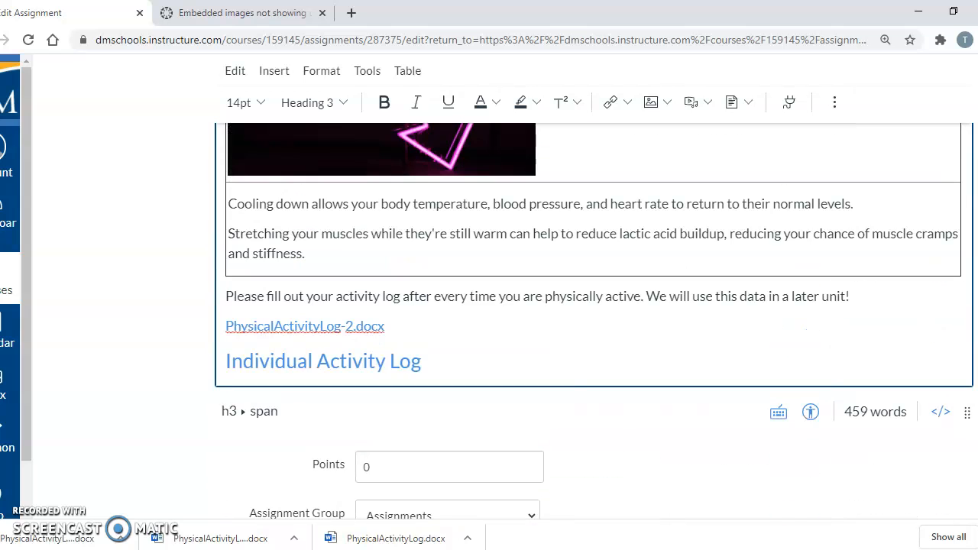
{"action": "triple_click", "coordinate": [437, 362]}
{"action": "key", "text": "BackSpace"}
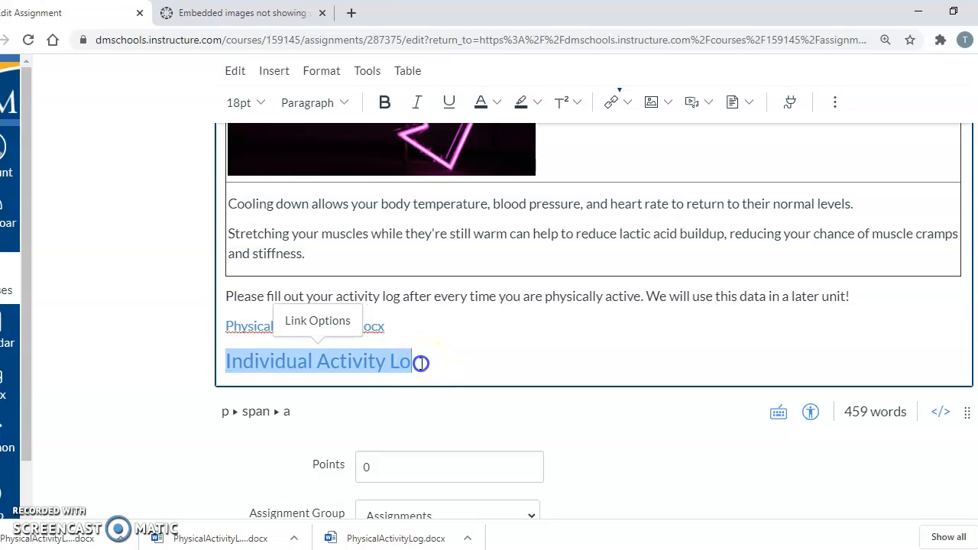
{"action": "left_click_drag", "start_coordinate": [421, 364], "coordinate": [243, 364]}
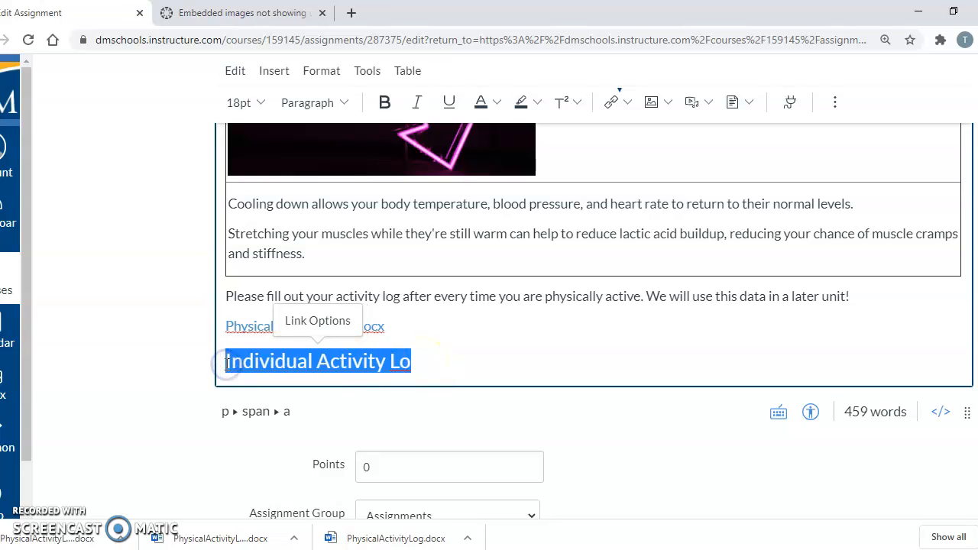
{"action": "key", "text": "BackSpace"}
- Delete the PhysicalActivityLog-2.docx link below the activity log instructions
{"action": "left_click_drag", "start_coordinate": [227, 364], "coordinate": [233, 317]}
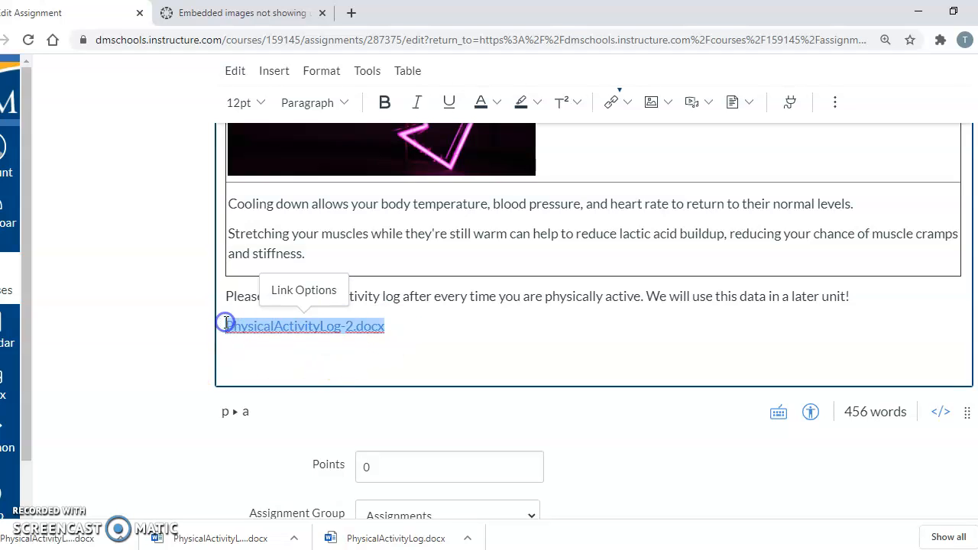
{"action": "left_click", "coordinate": [226, 324]}
{"action": "left_click_drag", "start_coordinate": [415, 343], "coordinate": [222, 328]}
{"action": "key", "text": "BackSpace"}
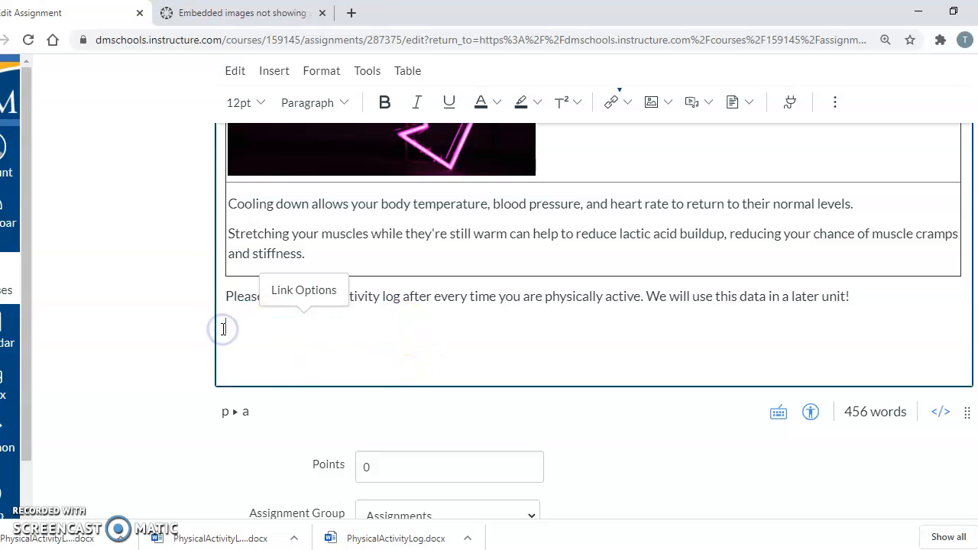
{"action": "left_click", "coordinate": [746, 104]}
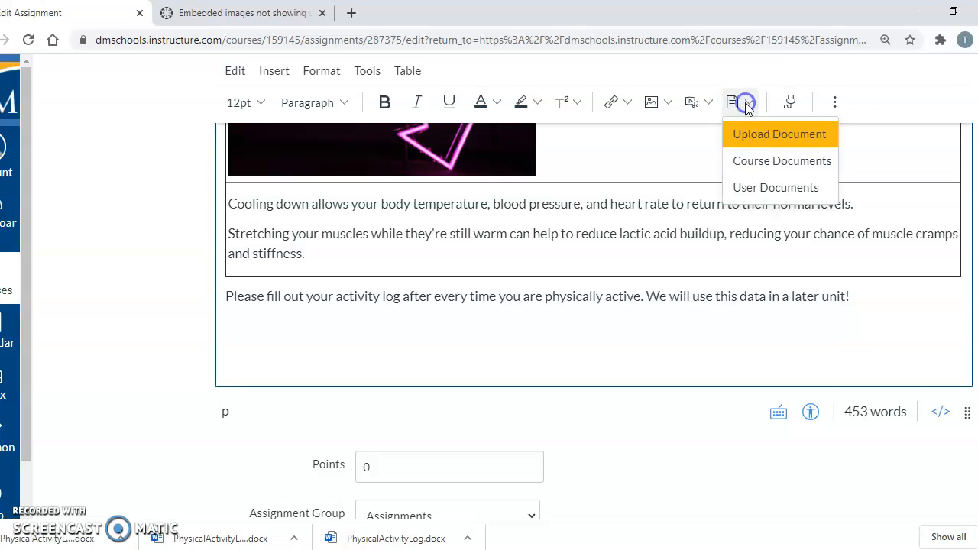
{"action": "left_click", "coordinate": [795, 187]}
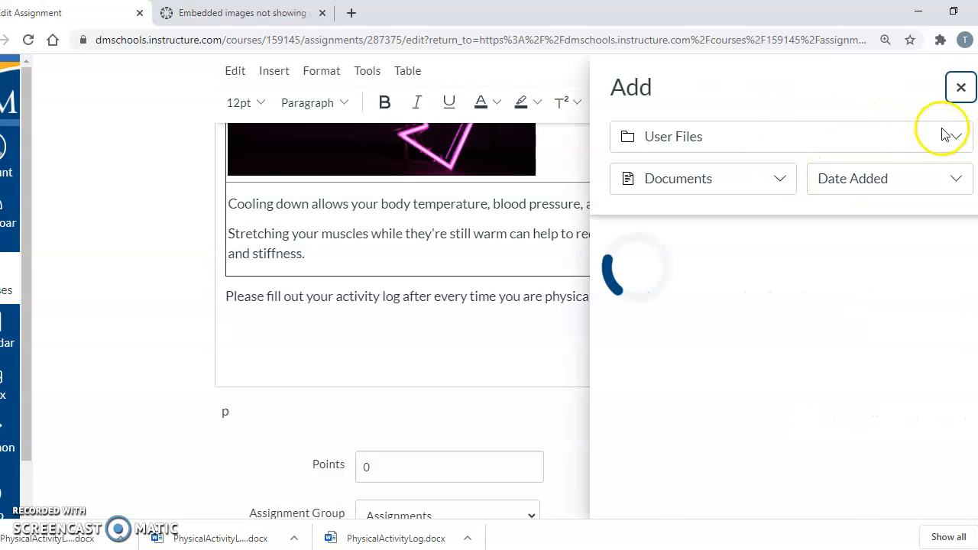
{"action": "left_click", "coordinate": [960, 87]}
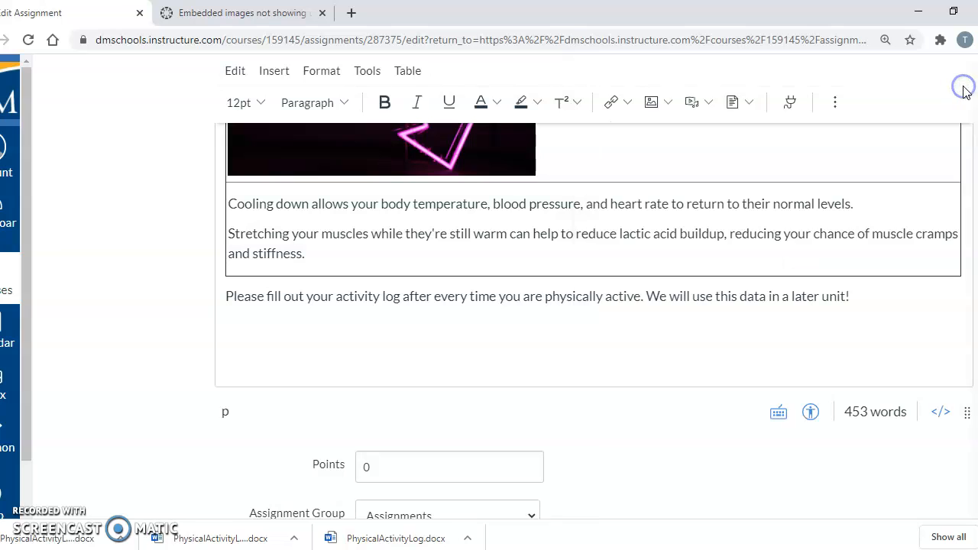
- Insert a link to the course document PhysicalActivityLog-2.docx below the activity log instructions
{"action": "left_click", "coordinate": [744, 102]}
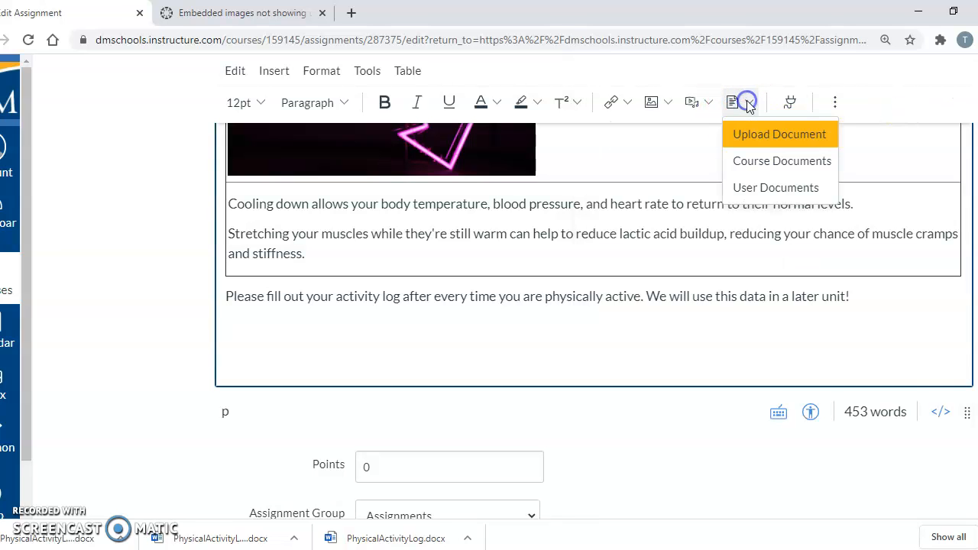
{"action": "left_click", "coordinate": [765, 170]}
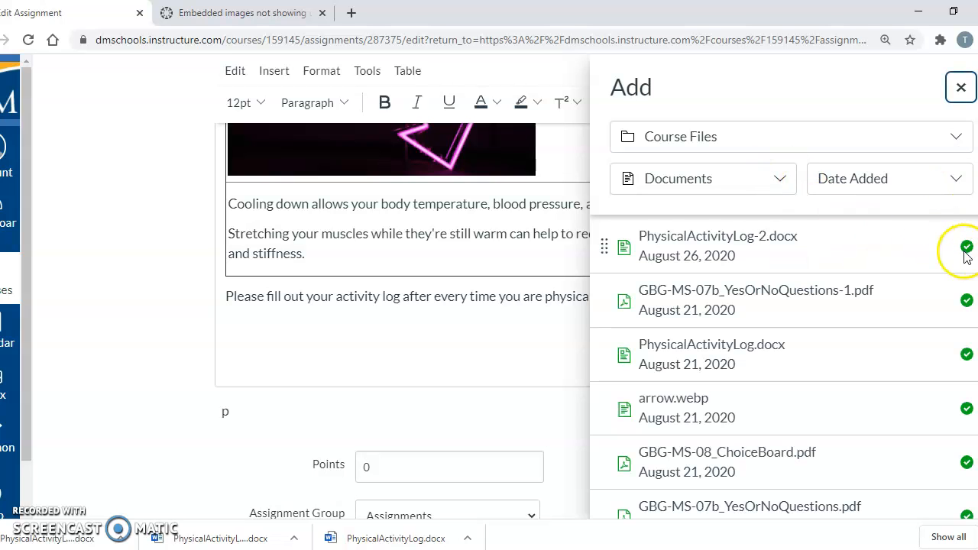
{"action": "left_click", "coordinate": [715, 245]}
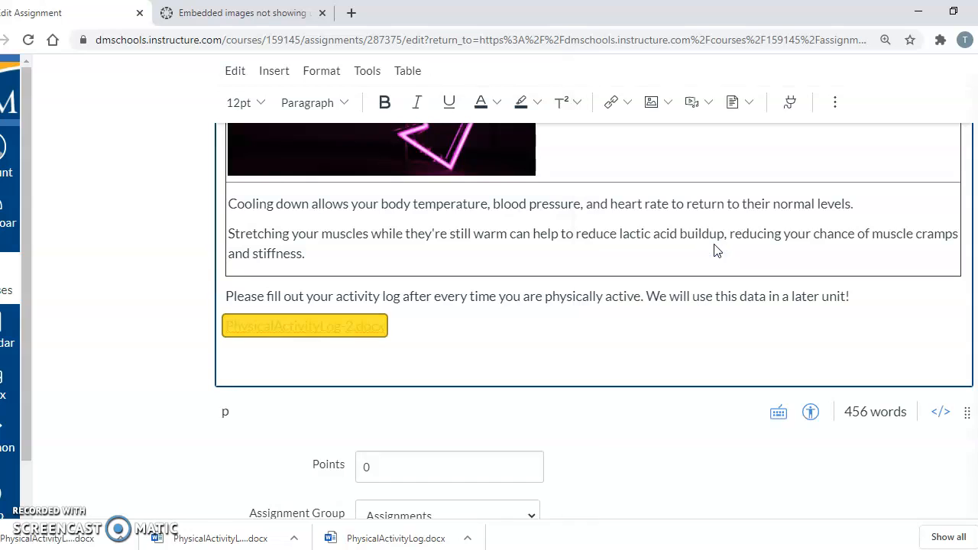
- Set the PhysicalActivityLog-2.docx link to automatically open an in-line preview
{"action": "left_click", "coordinate": [366, 328]}
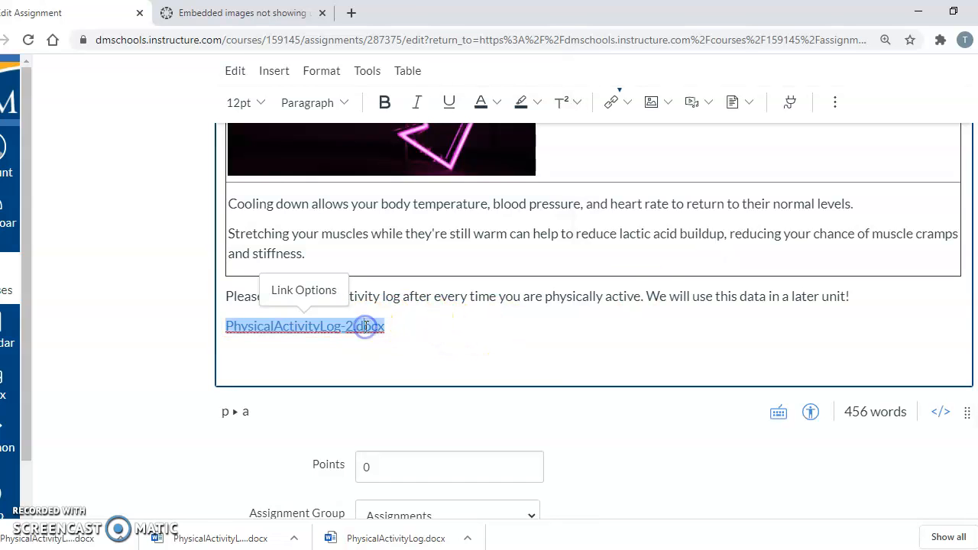
{"action": "left_click", "coordinate": [306, 292]}
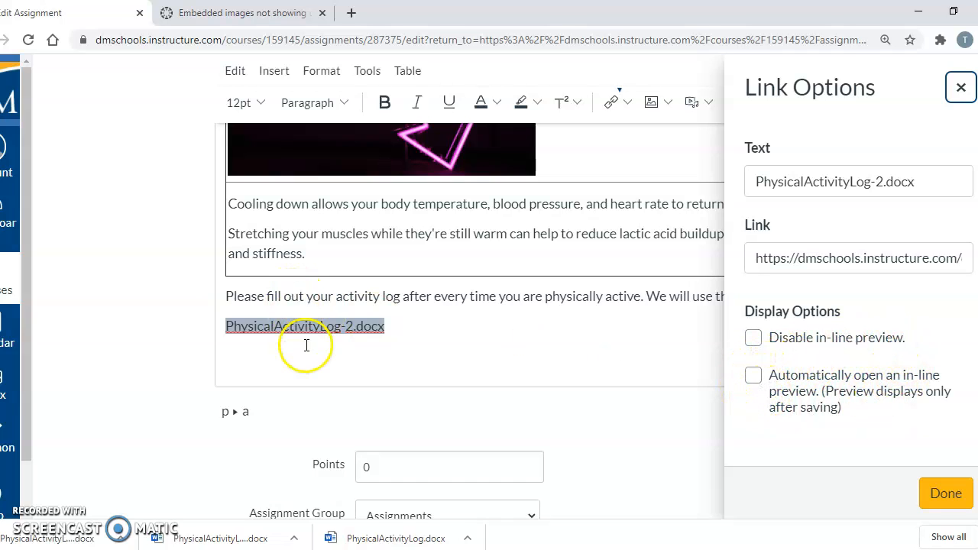
{"action": "left_click", "coordinate": [960, 87]}
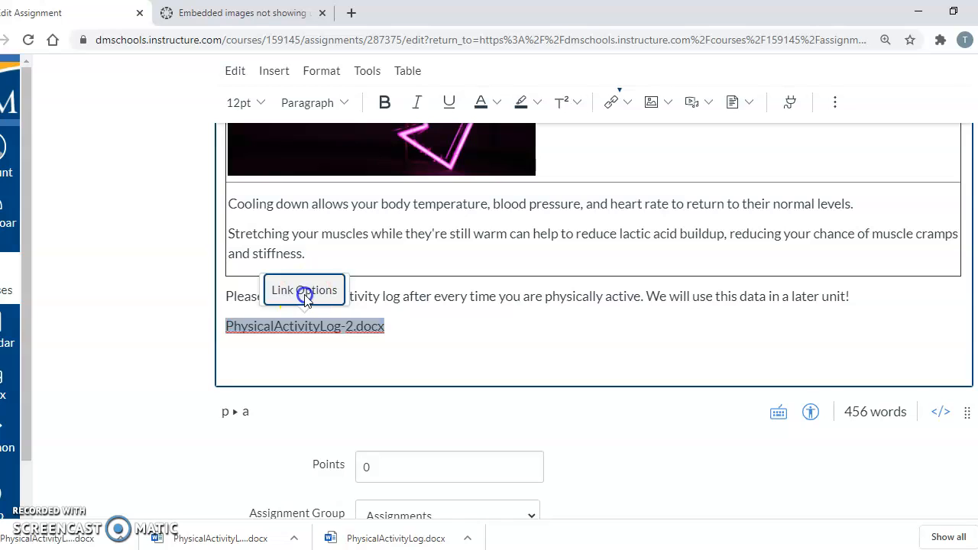
{"action": "left_click", "coordinate": [304, 290]}
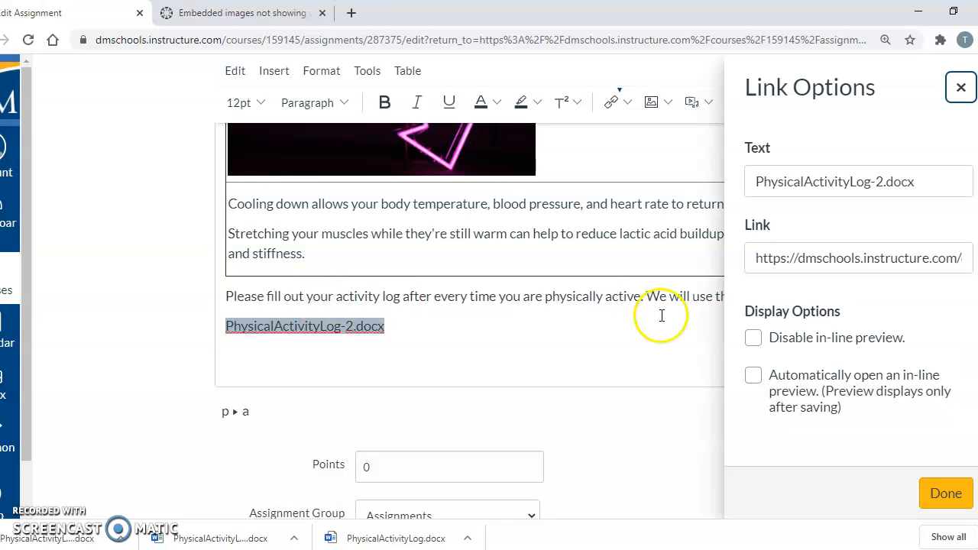
{"action": "left_click", "coordinate": [754, 375]}
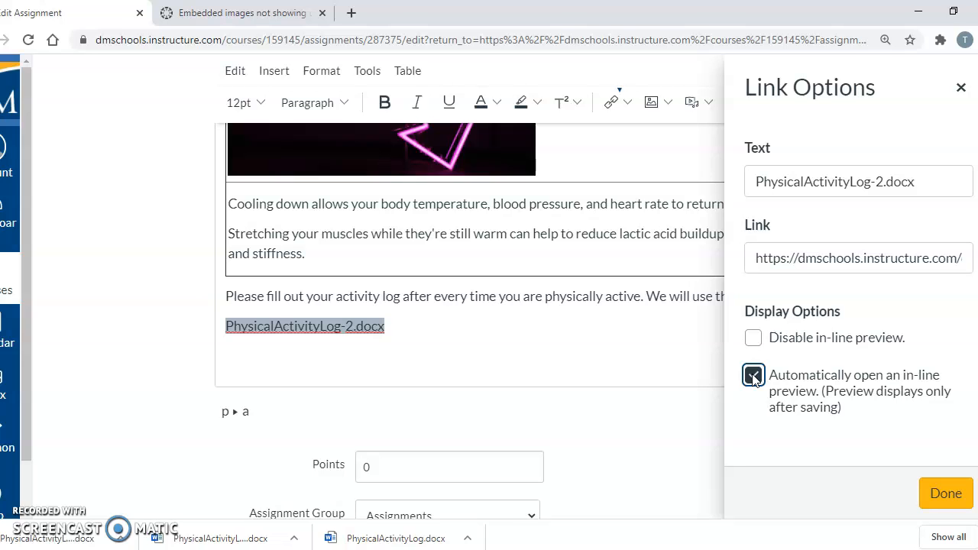
{"action": "left_click", "coordinate": [940, 504]}
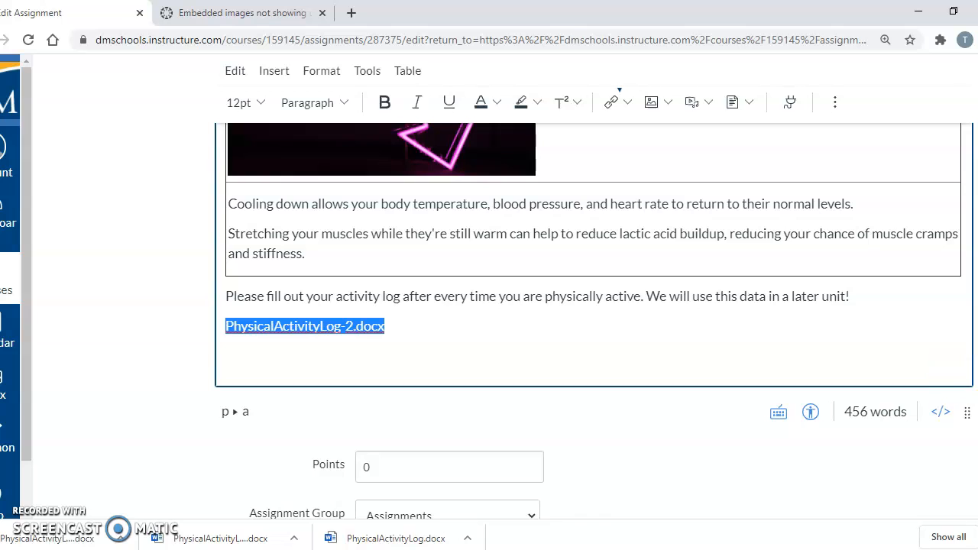
- Exclude the assignment's grades from syncing to InfiniteCampus and save the assignment
{"action": "scroll", "coordinate": [937, 461], "scroll_direction": "down", "scroll_amount": 20}
{"action": "left_click", "coordinate": [938, 457]}
{"action": "scroll", "coordinate": [542, 253], "scroll_direction": "up", "scroll_amount": 4}
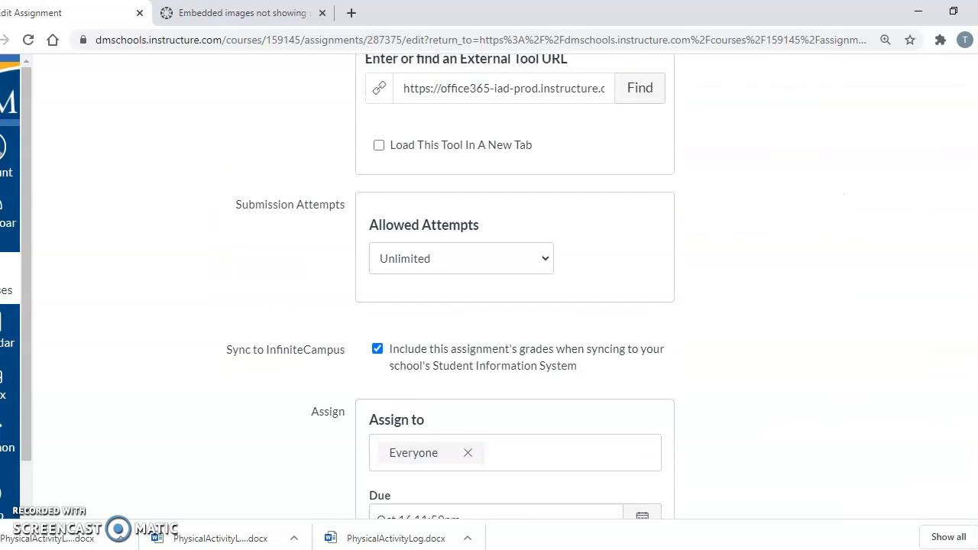
{"action": "scroll", "coordinate": [542, 252], "scroll_direction": "down", "scroll_amount": 1}
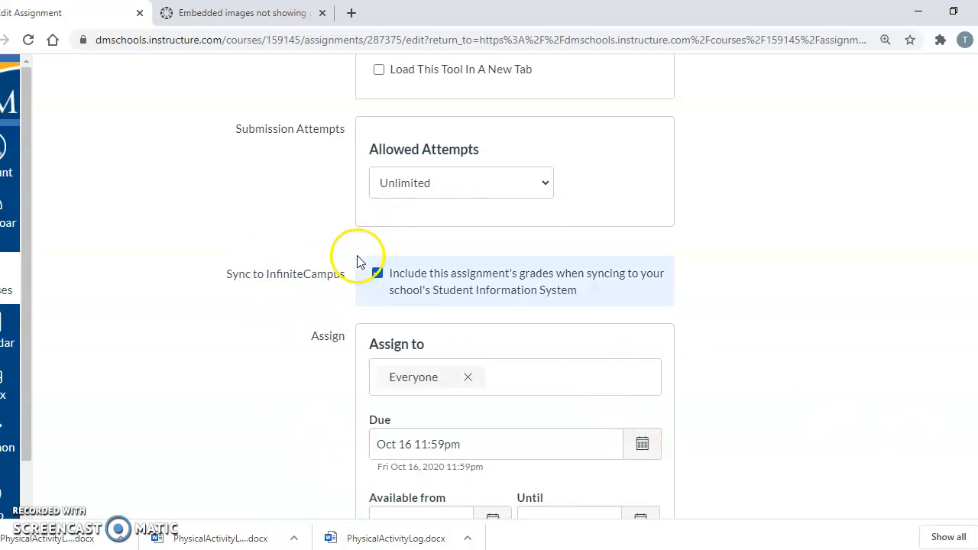
{"action": "left_click", "coordinate": [376, 273]}
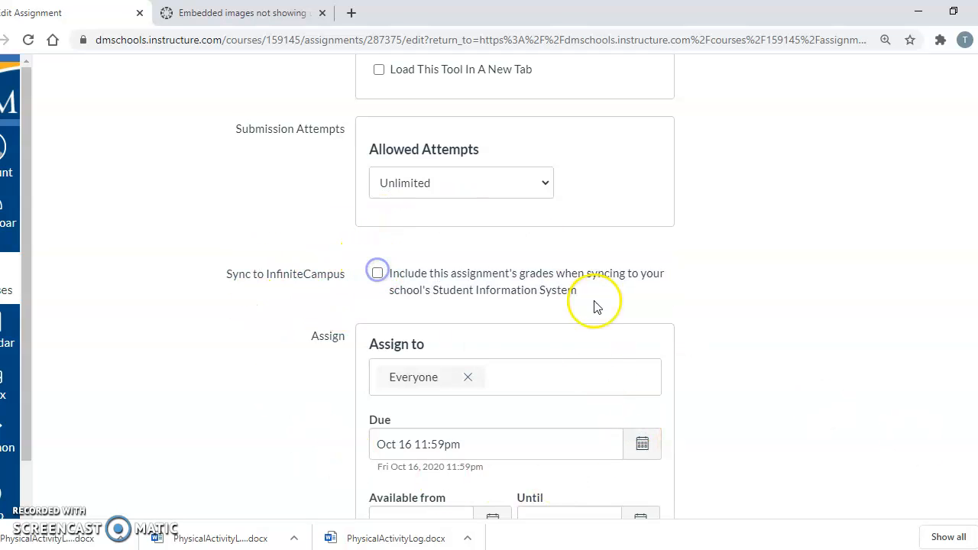
{"action": "scroll", "coordinate": [492, 231], "scroll_direction": "down", "scroll_amount": 3}
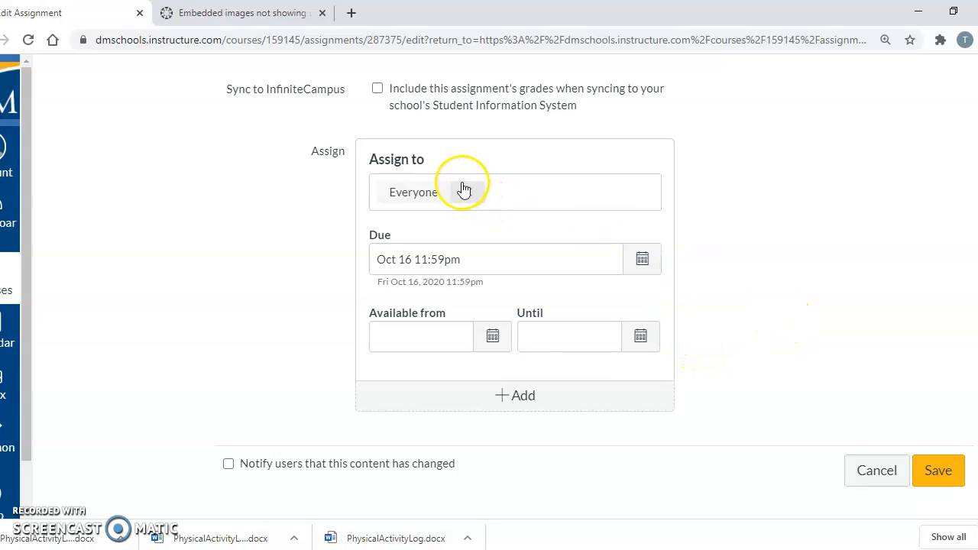
{"action": "left_click", "coordinate": [939, 471]}
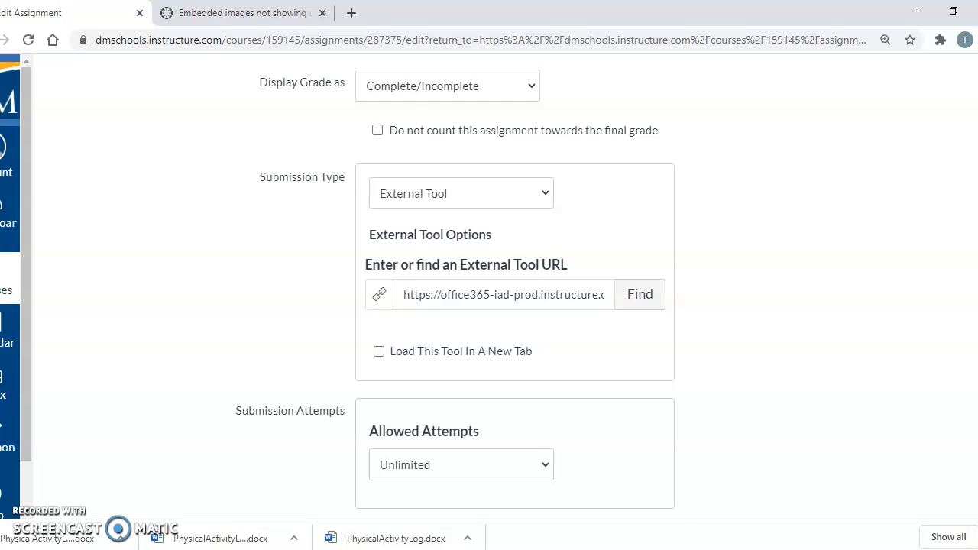
- Check the submission and syncing settings of the Warm-up and Cool-down Activities assignment and save it
{"action": "scroll", "coordinate": [504, 286], "scroll_direction": "up", "scroll_amount": 5}
{"action": "scroll", "coordinate": [505, 287], "scroll_direction": "down", "scroll_amount": 8}
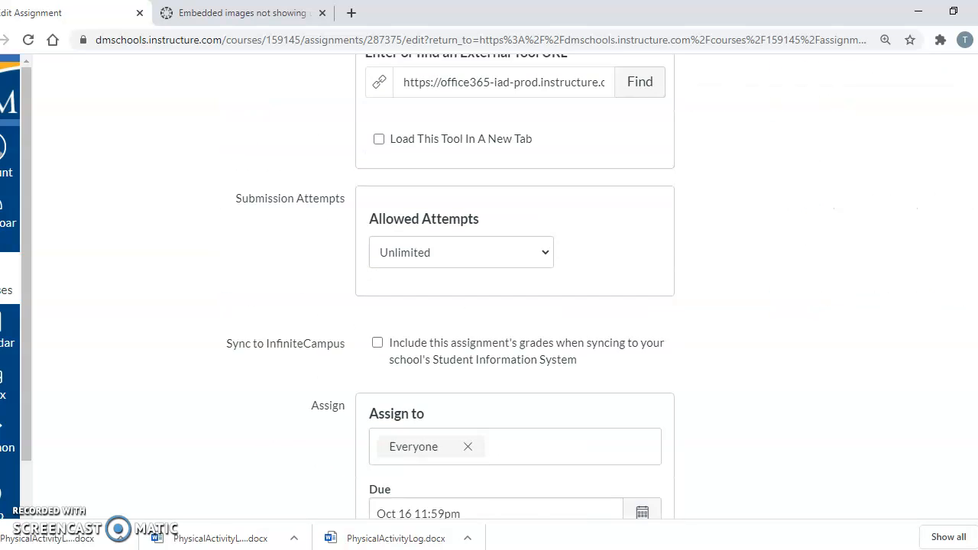
{"action": "scroll", "coordinate": [504, 287], "scroll_direction": "down", "scroll_amount": 4}
{"action": "left_click", "coordinate": [939, 457]}
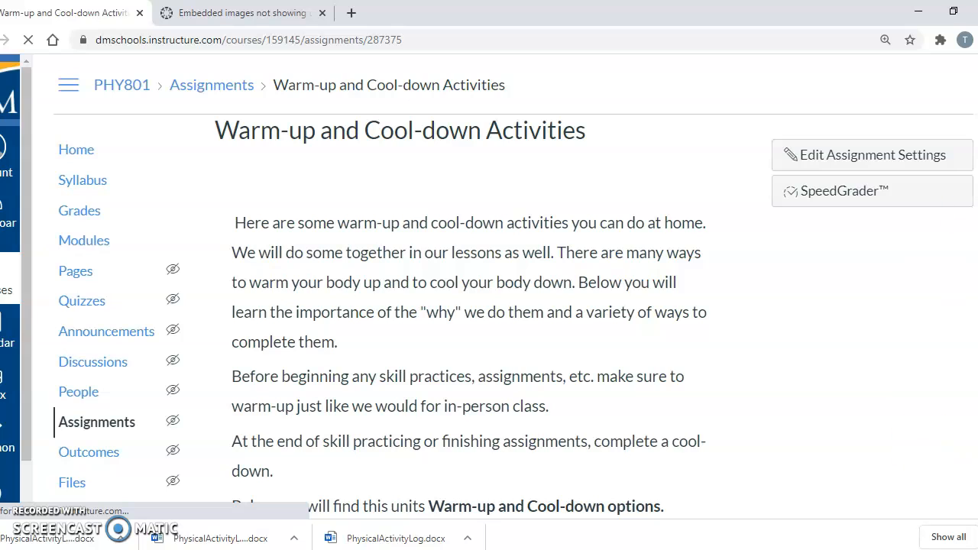
- Examine the saved assignment page, comparing the in-line PhysicalActivityLog-2.docx preview with the embedded Word document below it
{"action": "scroll", "coordinate": [489, 286], "scroll_direction": "down", "scroll_amount": 10}
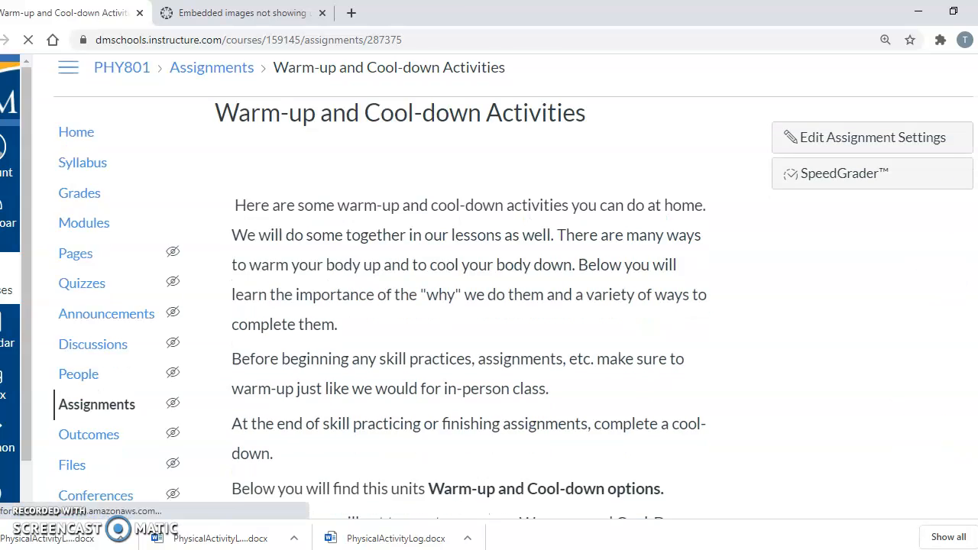
{"action": "scroll", "coordinate": [489, 287], "scroll_direction": "up", "scroll_amount": 8}
{"action": "scroll", "coordinate": [489, 286], "scroll_direction": "up", "scroll_amount": 2}
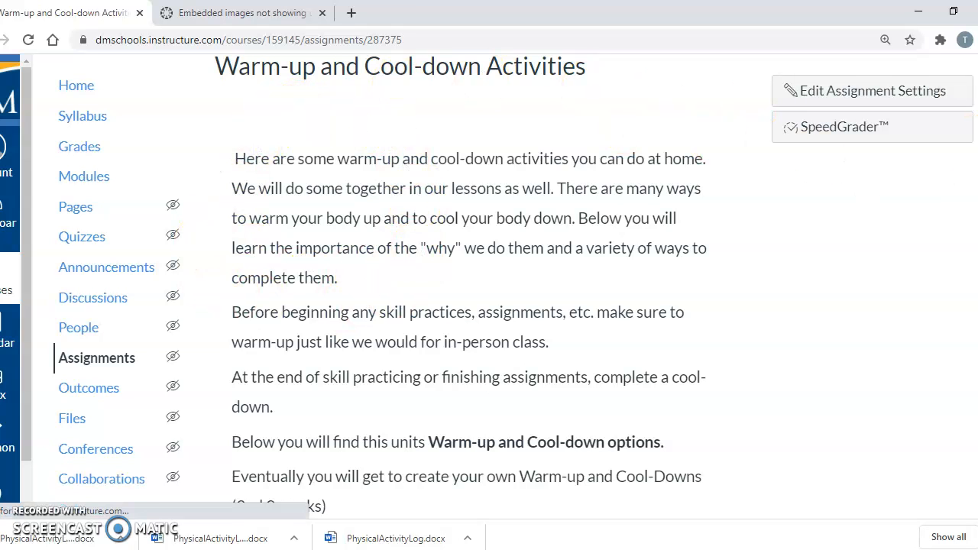
{"action": "scroll", "coordinate": [473, 287], "scroll_direction": "down", "scroll_amount": 15}
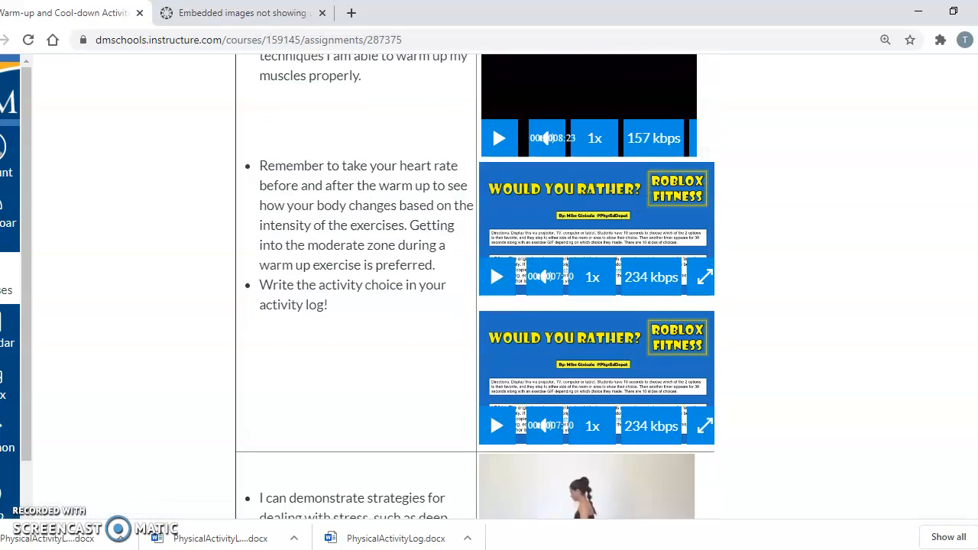
{"action": "scroll", "coordinate": [473, 286], "scroll_direction": "down", "scroll_amount": 15}
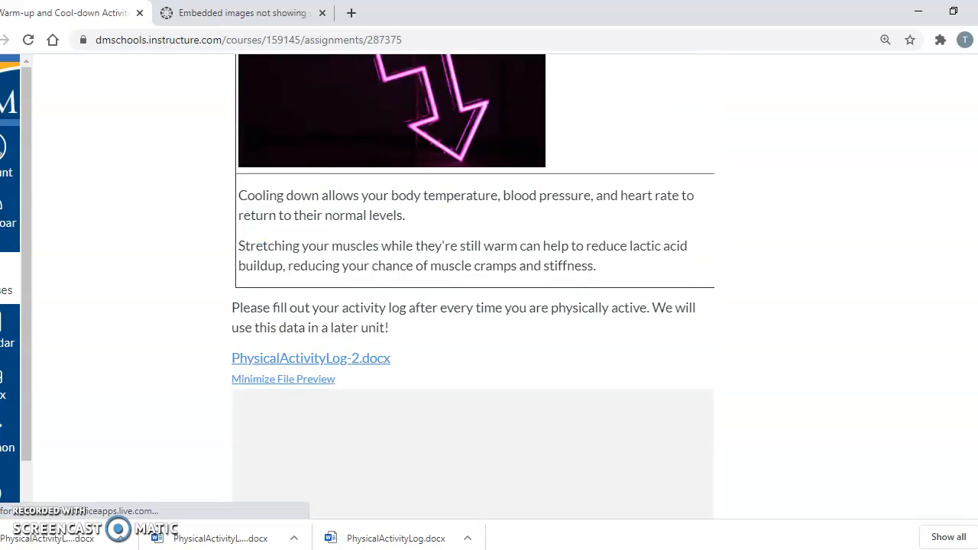
{"action": "scroll", "coordinate": [474, 287], "scroll_direction": "up", "scroll_amount": 2}
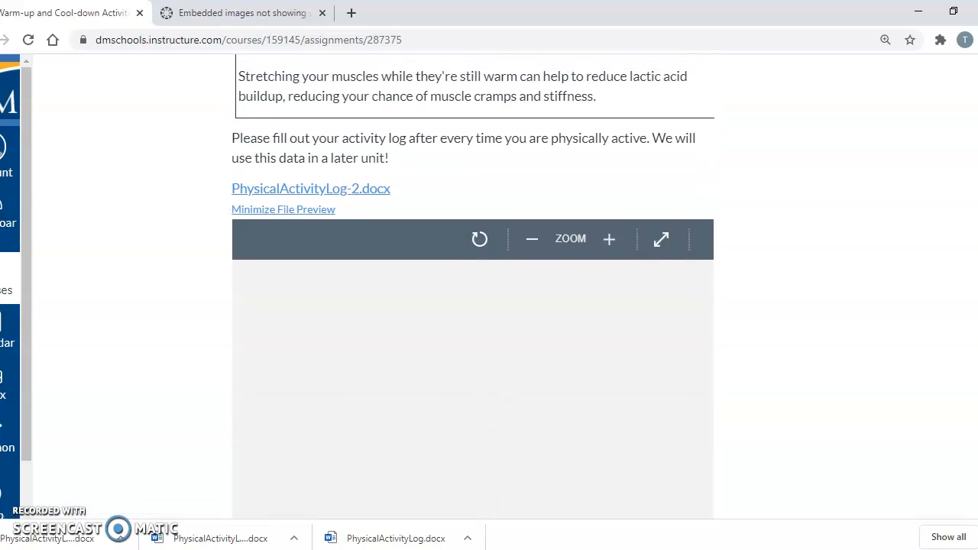
{"action": "scroll", "coordinate": [474, 287], "scroll_direction": "down", "scroll_amount": 3}
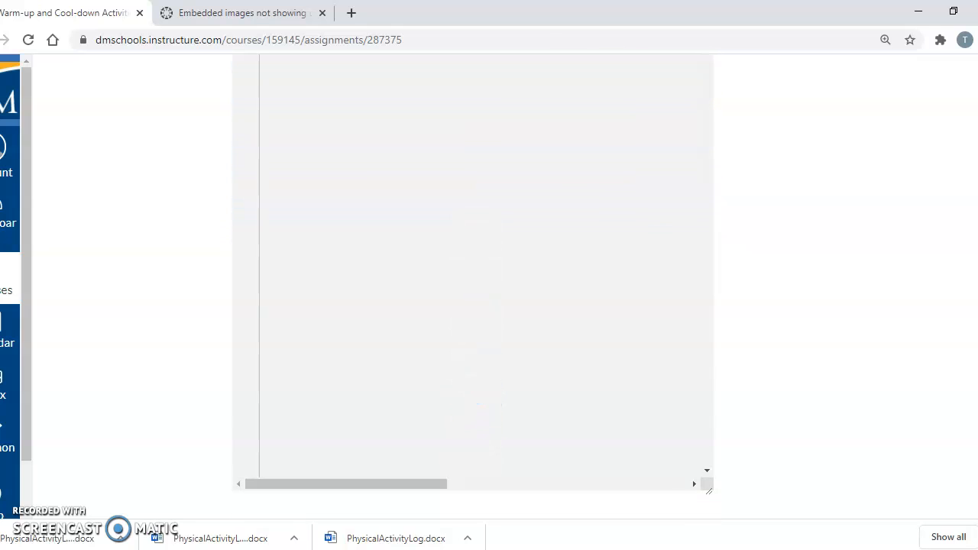
{"action": "scroll", "coordinate": [474, 286], "scroll_direction": "down", "scroll_amount": 3}
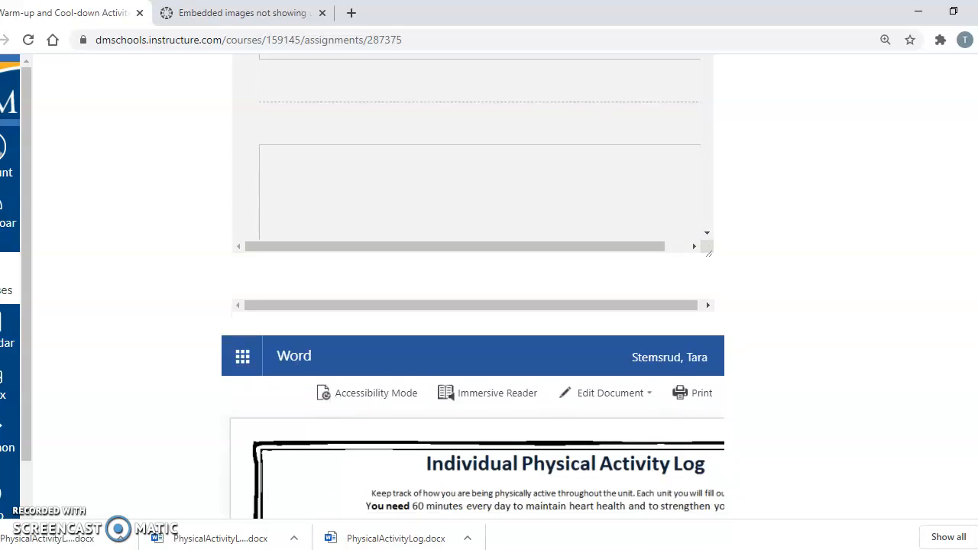
{"action": "scroll", "coordinate": [474, 286], "scroll_direction": "down", "scroll_amount": 2}
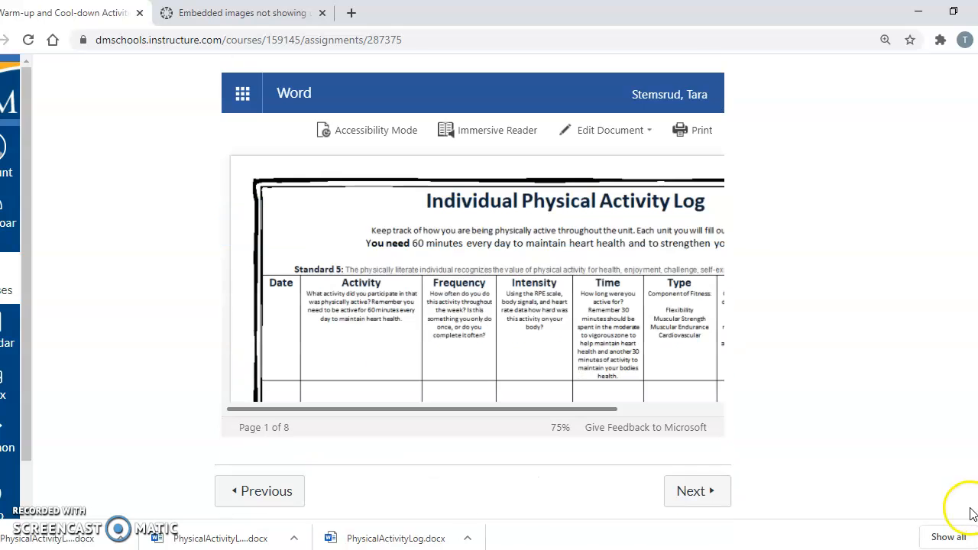
{"action": "scroll", "coordinate": [474, 286], "scroll_direction": "up", "scroll_amount": 5}
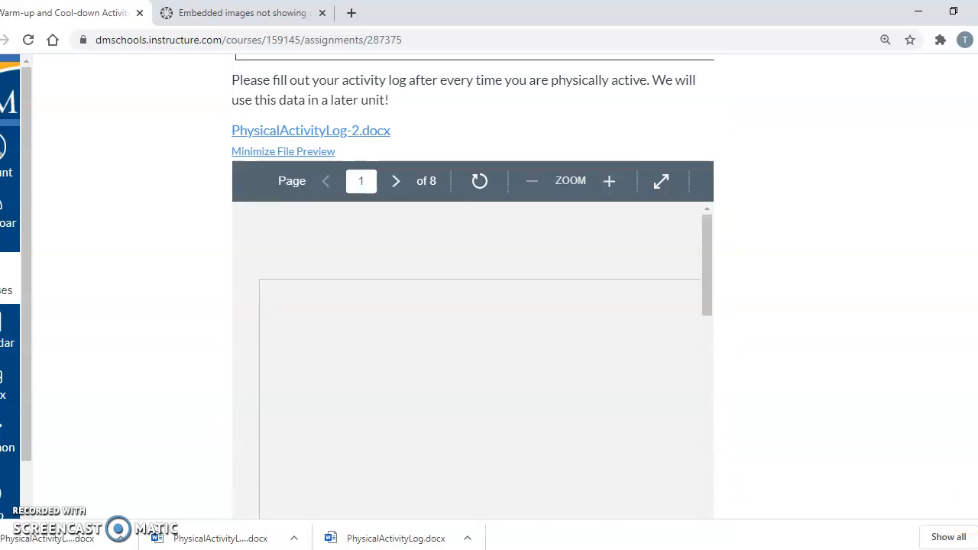
{"action": "scroll", "coordinate": [474, 287], "scroll_direction": "down", "scroll_amount": 3}
{"action": "scroll", "coordinate": [474, 287], "scroll_direction": "up", "scroll_amount": 1}
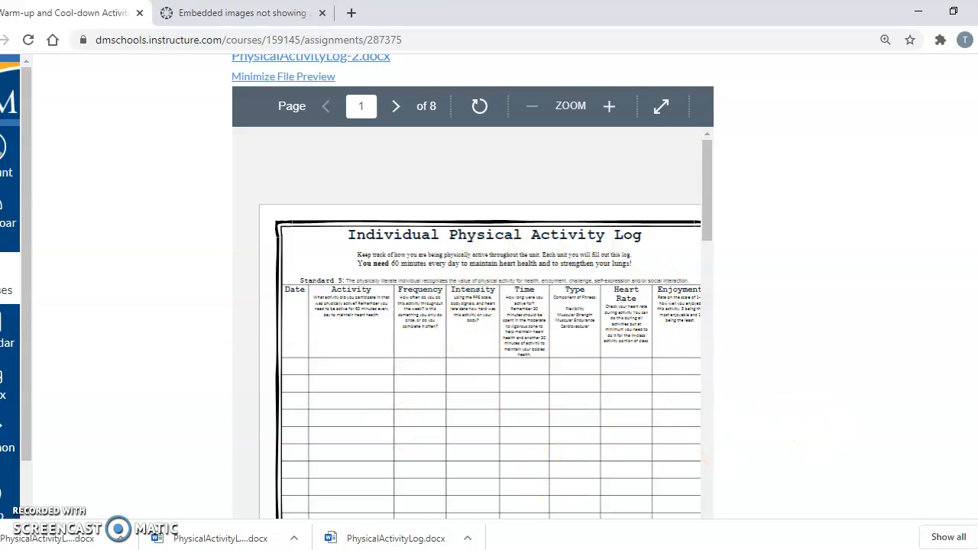
{"action": "scroll", "coordinate": [472, 287], "scroll_direction": "up", "scroll_amount": 1}
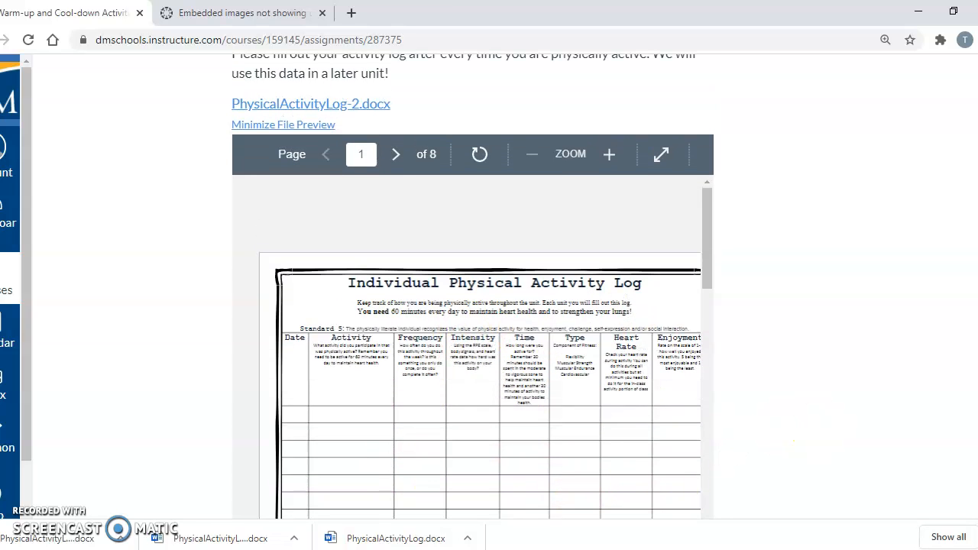
{"action": "scroll", "coordinate": [472, 286], "scroll_direction": "up", "scroll_amount": 3}
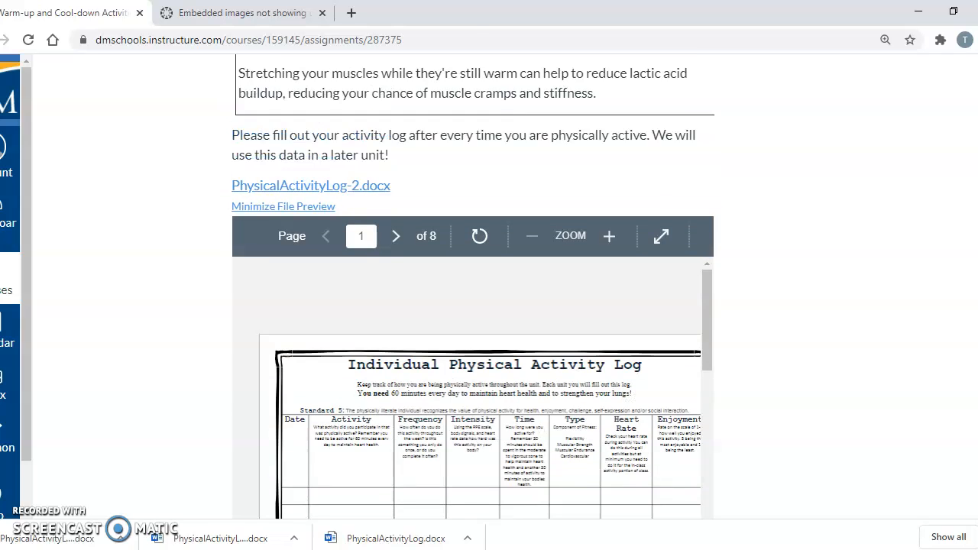
{"action": "scroll", "coordinate": [472, 286], "scroll_direction": "up", "scroll_amount": 1}
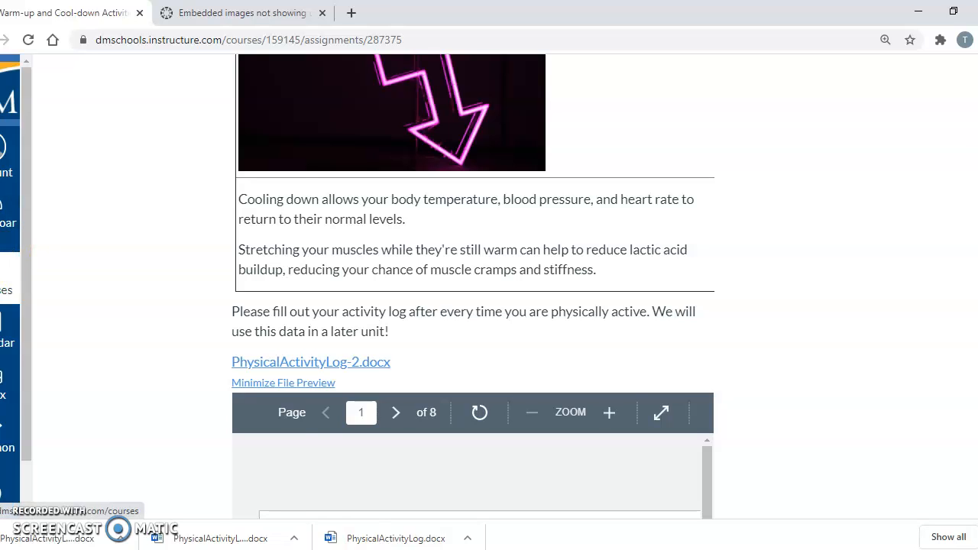
- Go to the home page of the 8th Grade, PE, S1 course and enter Student View
{"action": "left_click", "coordinate": [6, 290]}
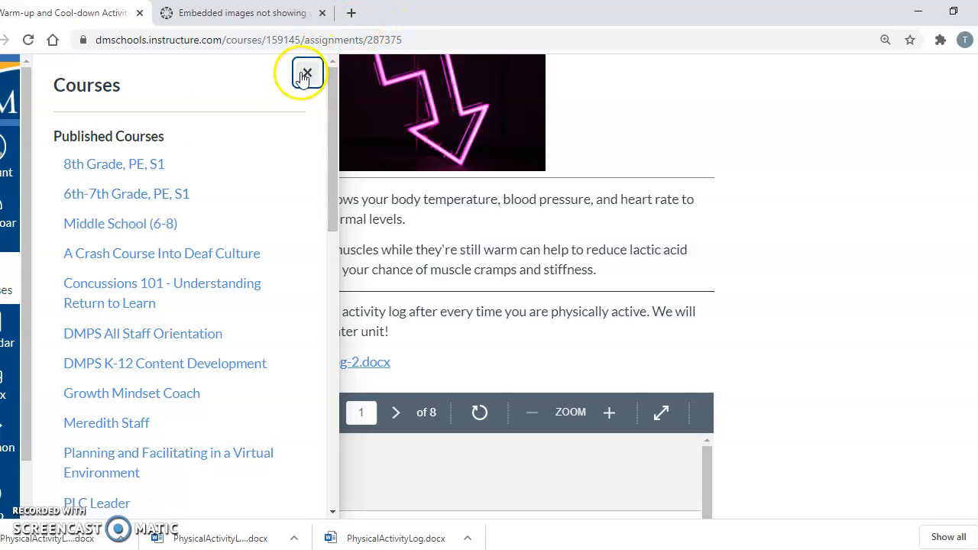
{"action": "left_click", "coordinate": [124, 165]}
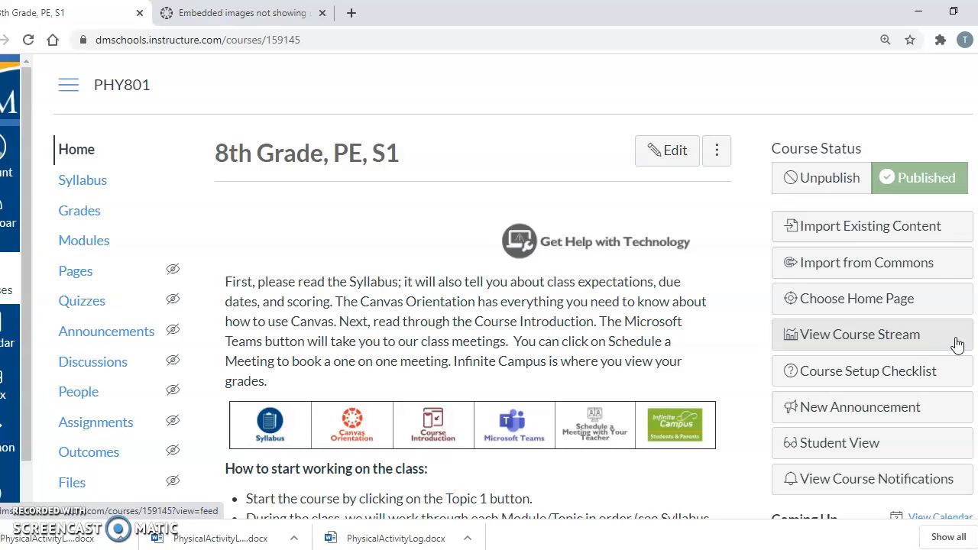
{"action": "left_click", "coordinate": [923, 262]}
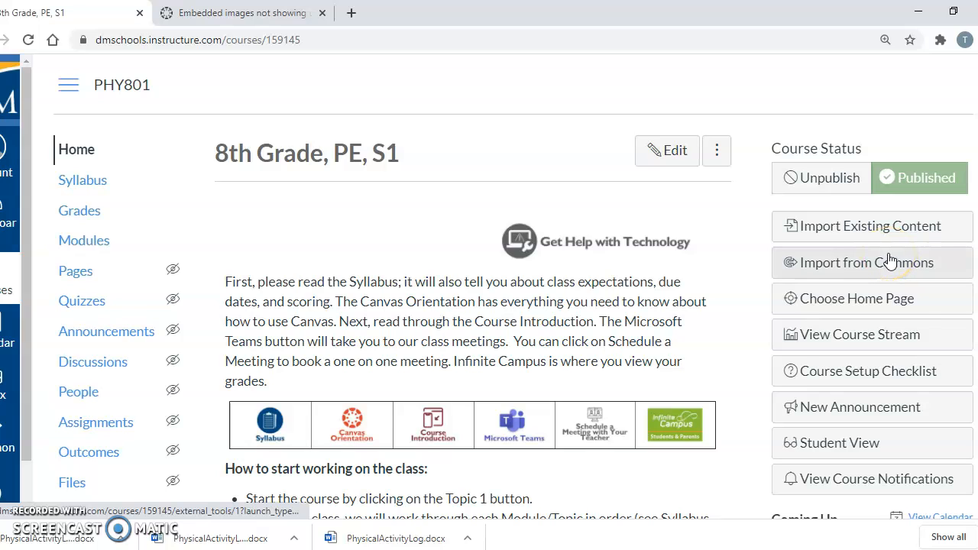
{"action": "left_click", "coordinate": [850, 454]}
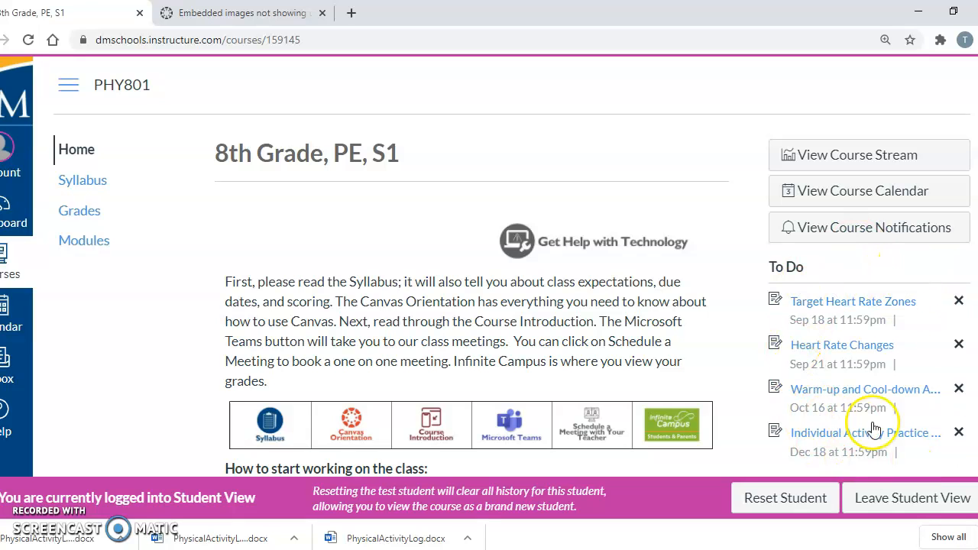
- Open the Warm-up and Cool-down Activities assignment from the student's To Do list and inspect its PhysicalActivityLog-2.docx preview
{"action": "scroll", "coordinate": [898, 336], "scroll_direction": "down", "scroll_amount": 1}
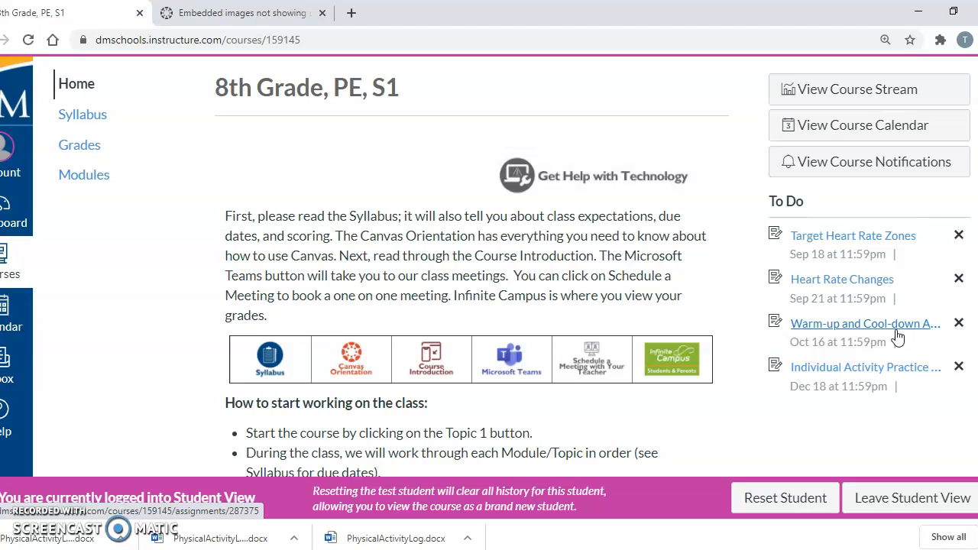
{"action": "left_click", "coordinate": [895, 336]}
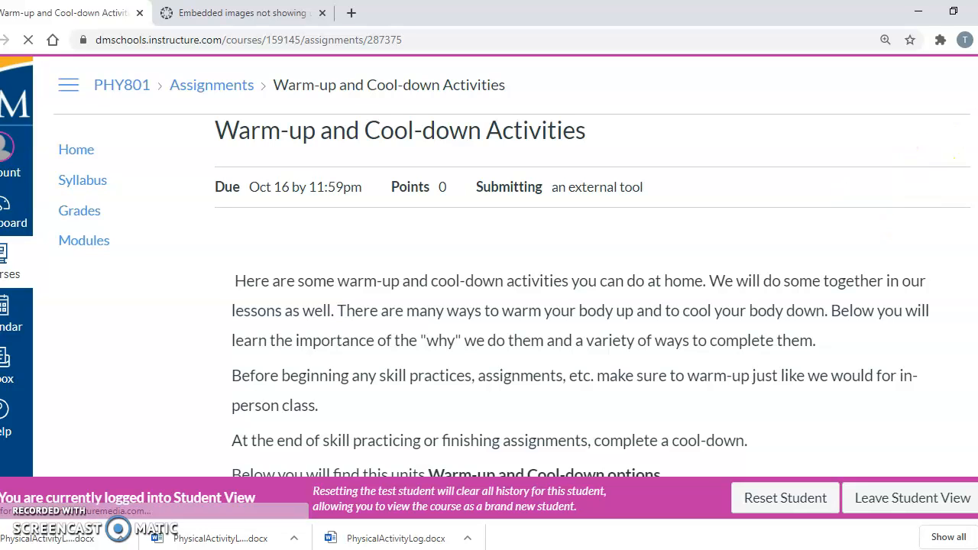
{"action": "scroll", "coordinate": [504, 306], "scroll_direction": "down", "scroll_amount": 2}
{"action": "scroll", "coordinate": [504, 305], "scroll_direction": "down", "scroll_amount": 10}
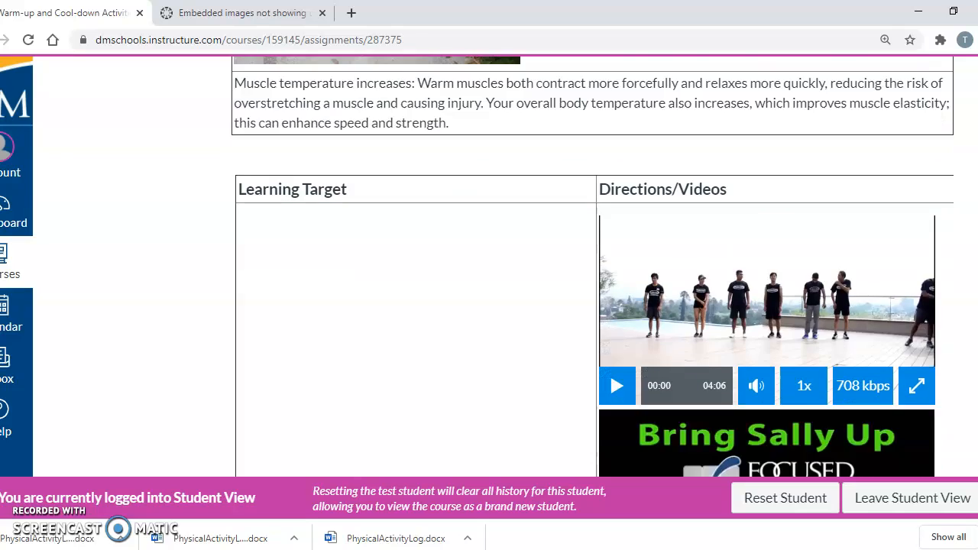
{"action": "scroll", "coordinate": [505, 305], "scroll_direction": "down", "scroll_amount": 10}
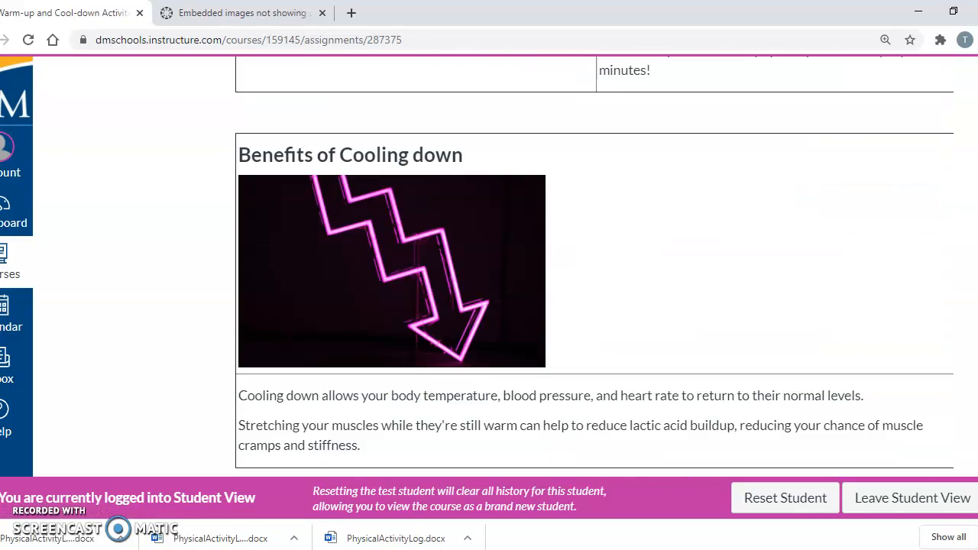
{"action": "scroll", "coordinate": [505, 306], "scroll_direction": "down", "scroll_amount": 5}
{"action": "scroll", "coordinate": [504, 306], "scroll_direction": "down", "scroll_amount": 1}
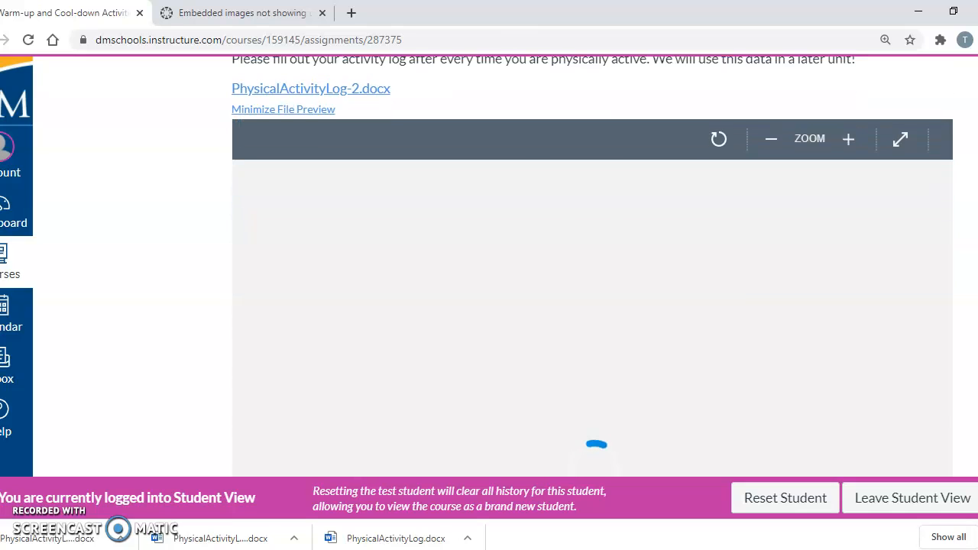
{"action": "scroll", "coordinate": [505, 305], "scroll_direction": "up", "scroll_amount": 1}
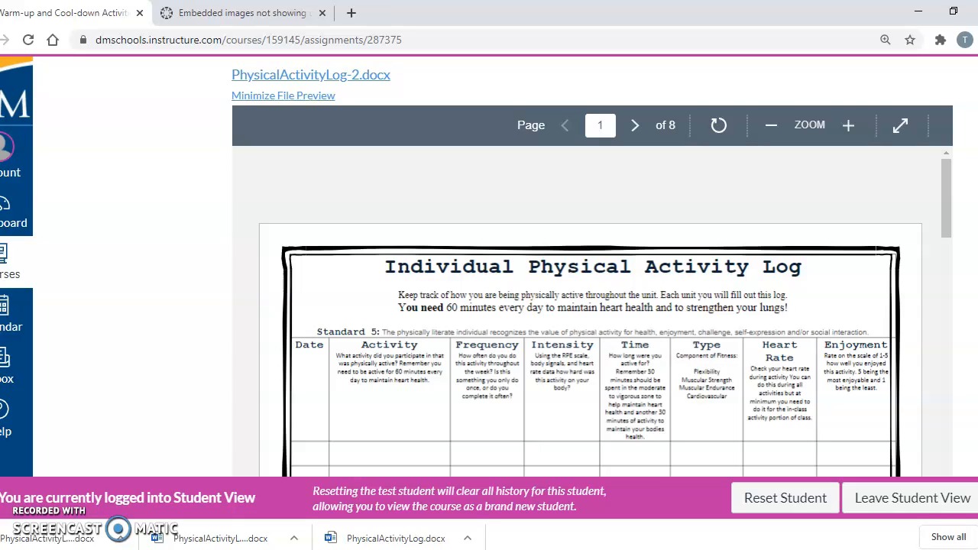
- Look through the activity log preview as the student, including the Log In section below it
{"action": "right_click", "coordinate": [977, 216]}
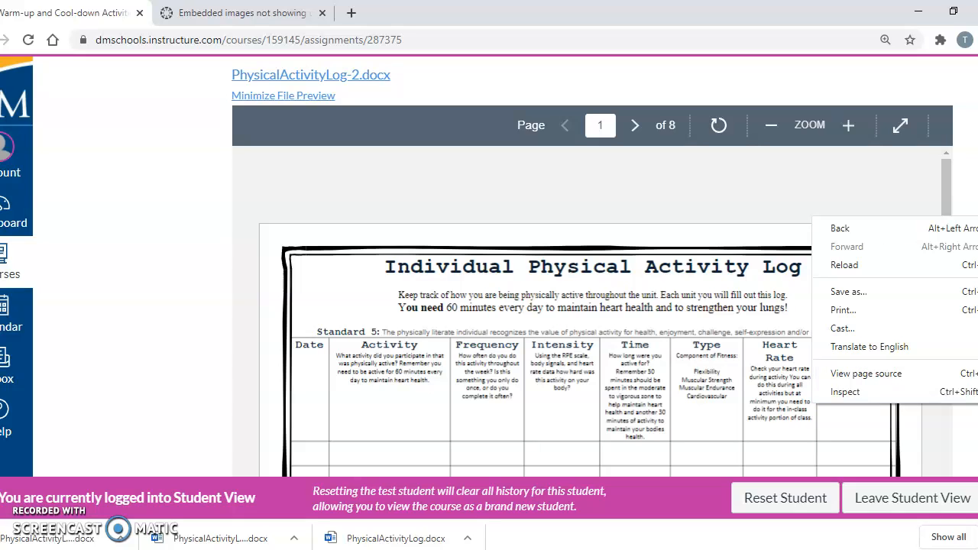
{"action": "left_click", "coordinate": [961, 146]}
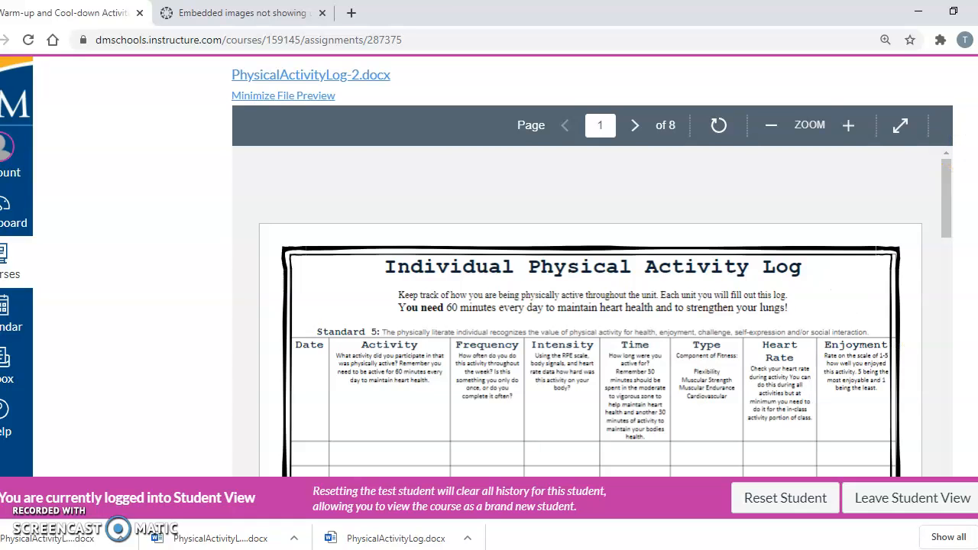
{"action": "scroll", "coordinate": [592, 267], "scroll_direction": "down", "scroll_amount": 5}
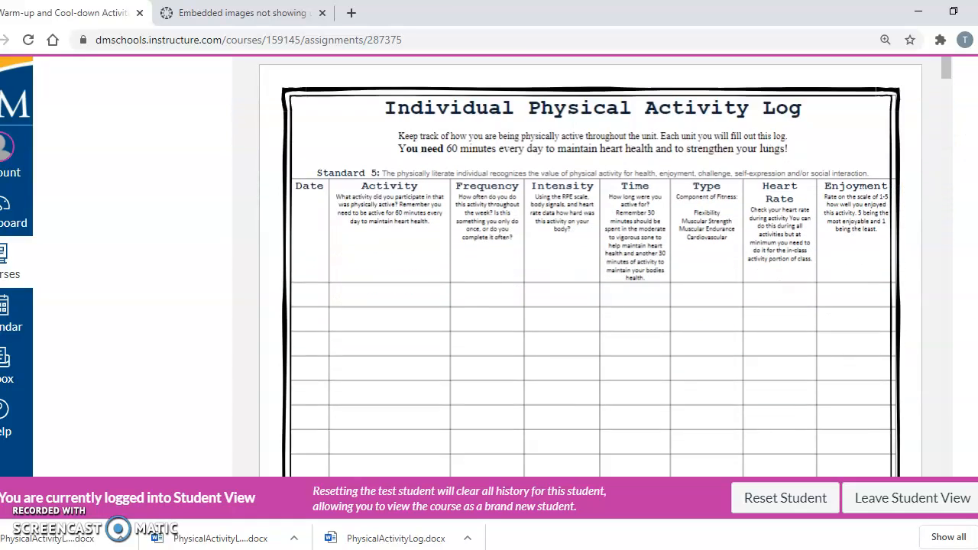
{"action": "scroll", "coordinate": [592, 267], "scroll_direction": "down", "scroll_amount": 3}
{"action": "scroll", "coordinate": [592, 267], "scroll_direction": "up", "scroll_amount": 2}
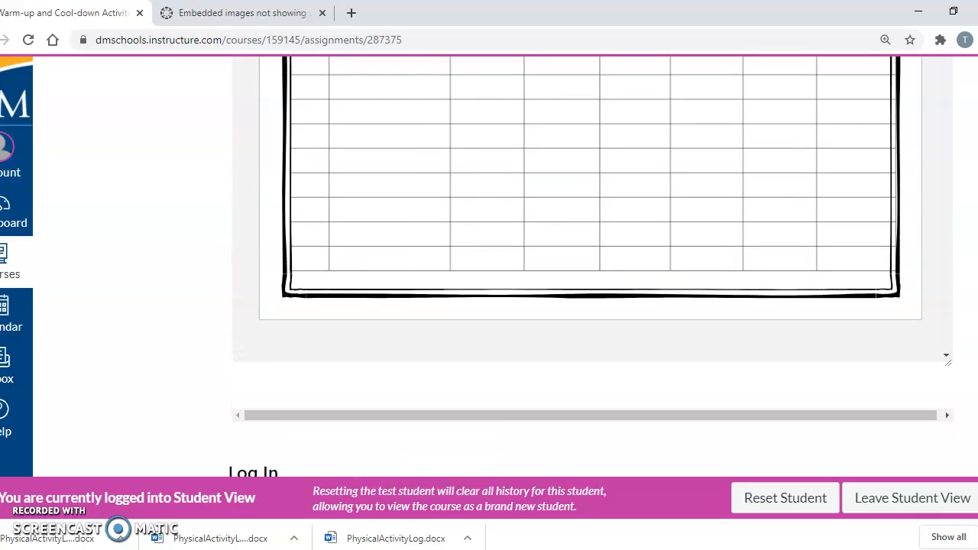
{"action": "scroll", "coordinate": [592, 267], "scroll_direction": "down", "scroll_amount": 2}
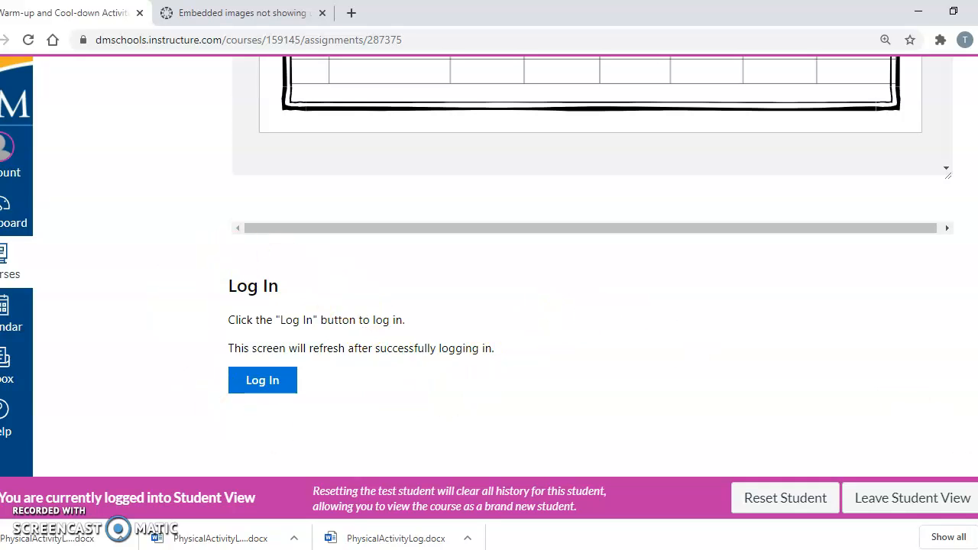
{"action": "scroll", "coordinate": [592, 267], "scroll_direction": "up", "scroll_amount": 10}
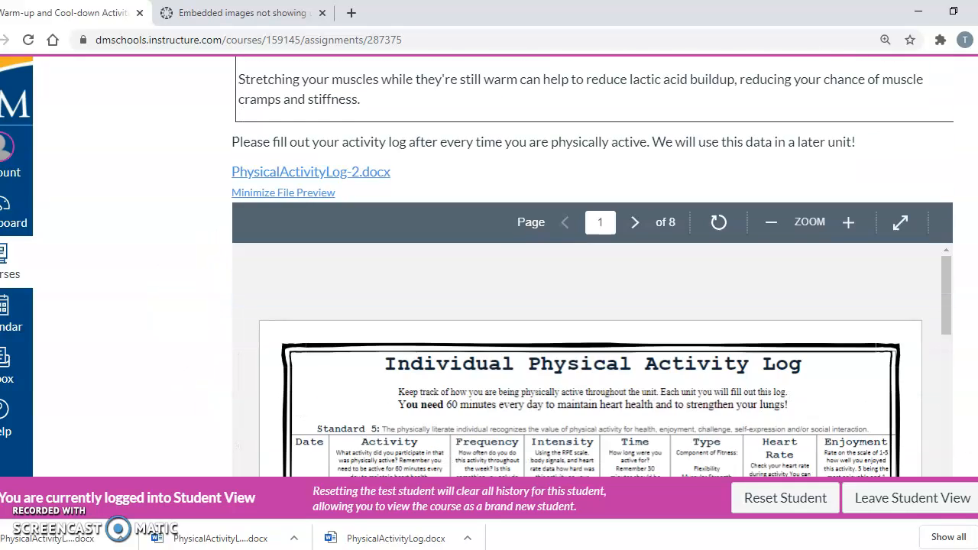
- Download PhysicalActivityLog-2.docx from its link in the assignment and open the downloaded copy in Word
{"action": "scroll", "coordinate": [592, 267], "scroll_direction": "down", "scroll_amount": 1}
{"action": "left_click", "coordinate": [331, 159]}
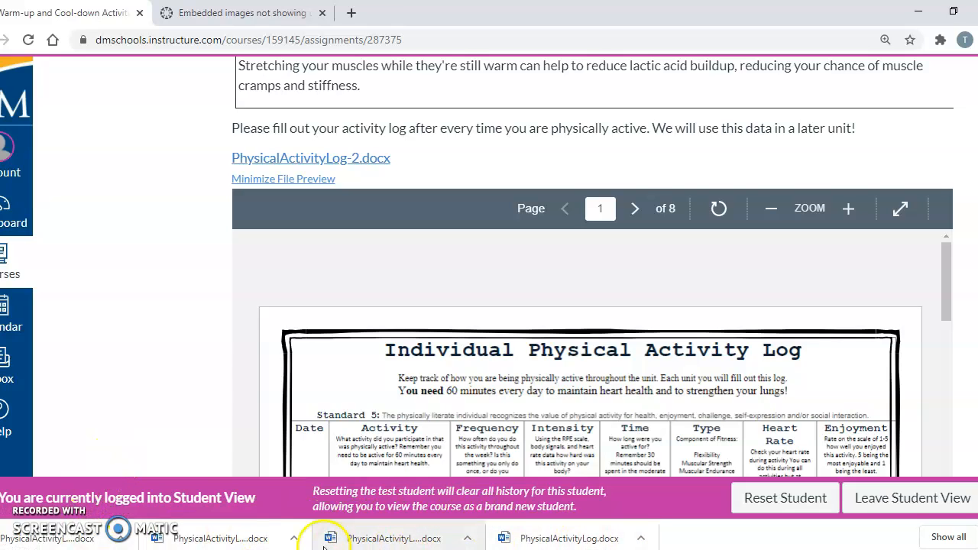
{"action": "left_click", "coordinate": [67, 535]}
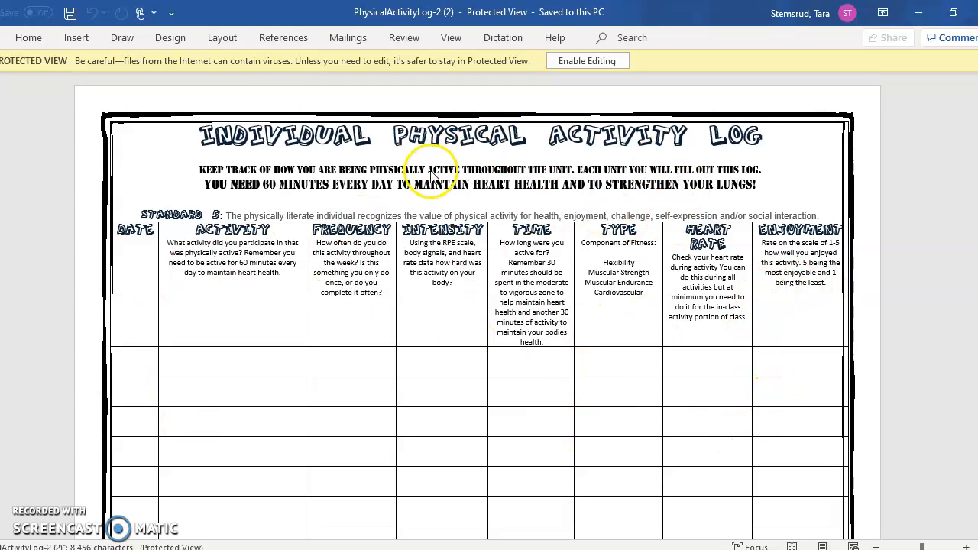
- Enable editing of the downloaded activity log and open Save As for the school OneDrive's Documents folder
{"action": "left_click", "coordinate": [603, 64]}
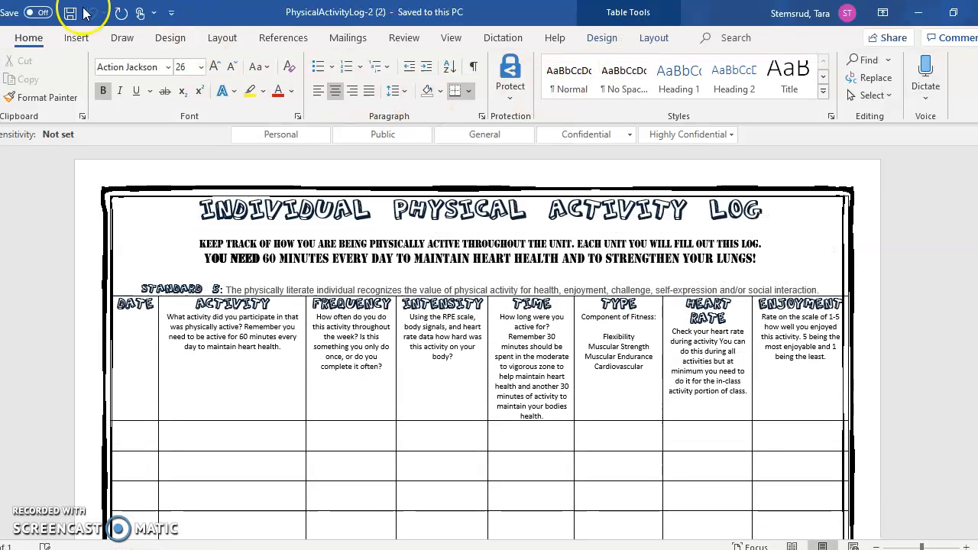
{"action": "left_click", "coordinate": [1, 39]}
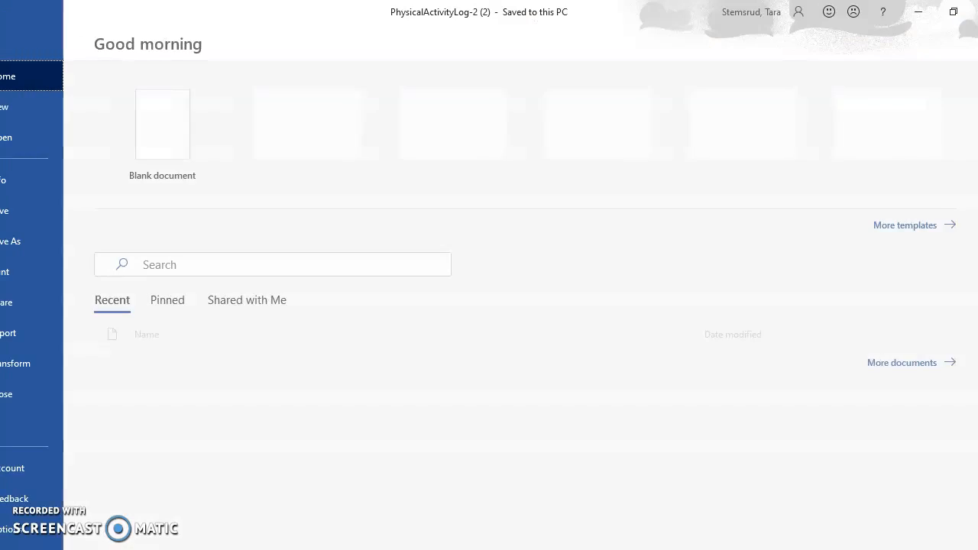
{"action": "left_click", "coordinate": [38, 245]}
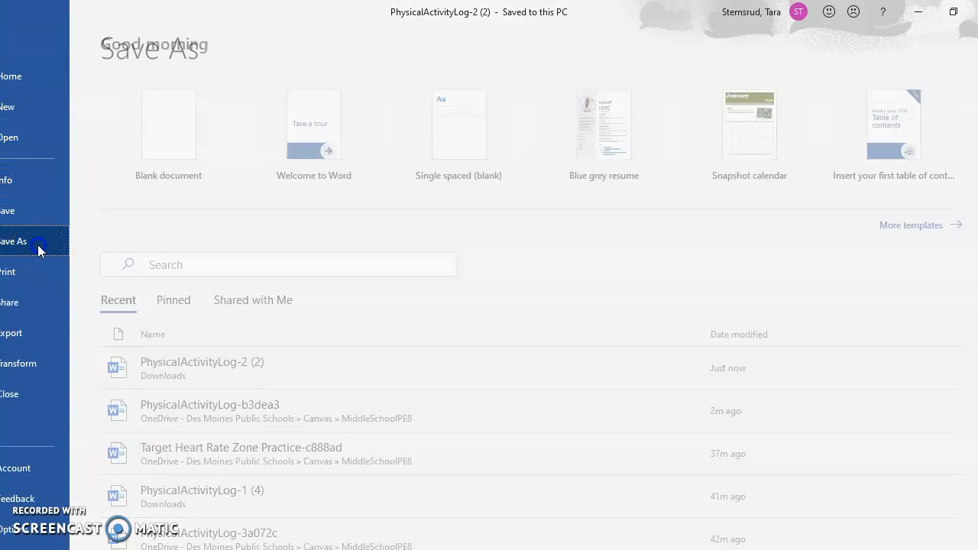
{"action": "left_click", "coordinate": [225, 177]}
{"action": "left_click", "coordinate": [226, 177]}
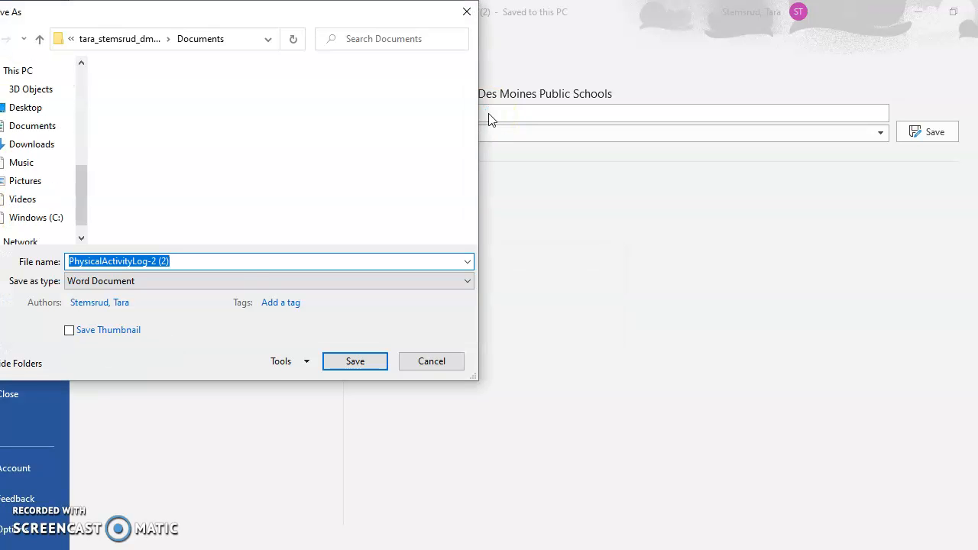
- Name the copy PutyournameherePhysicalActivityLog and save it as a Word document in Documents
{"action": "left_click", "coordinate": [192, 260]}
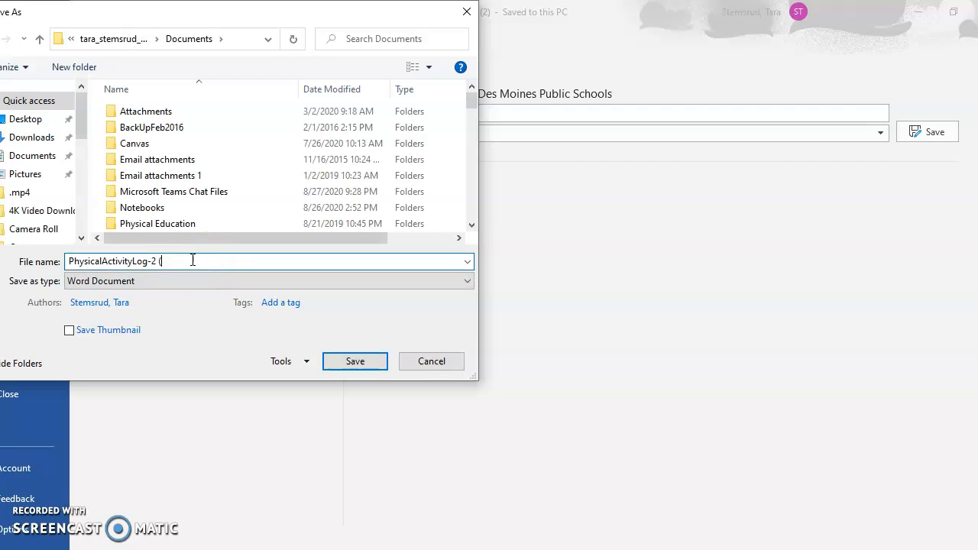
{"action": "key", "text": "BackSpace"}
{"action": "key", "text": "BackSpace"}
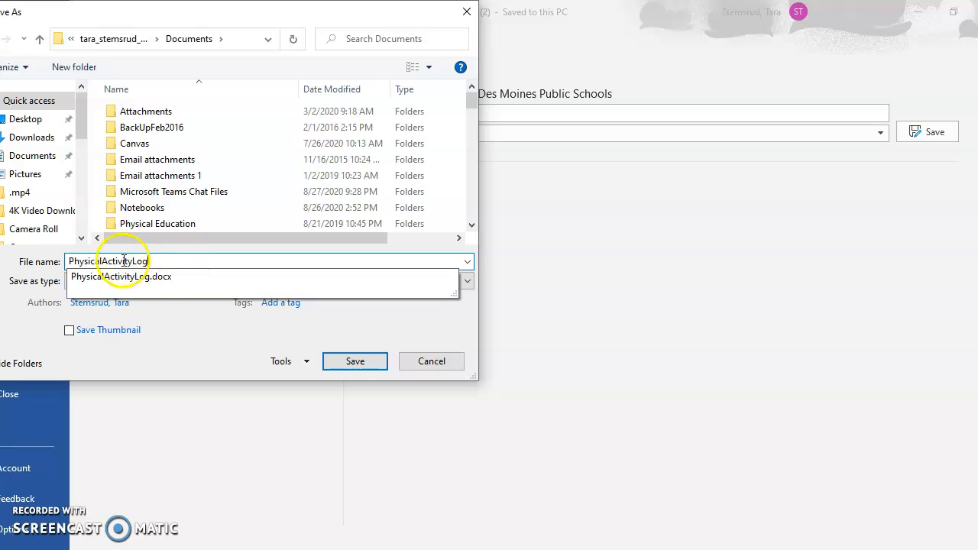
{"action": "left_click", "coordinate": [68, 262]}
{"action": "type", "text": "Tar"}
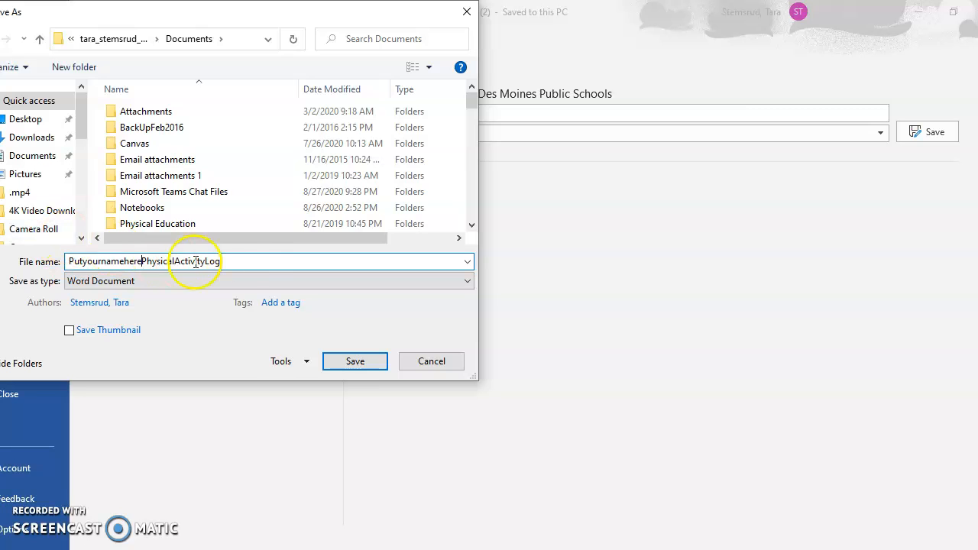
{"action": "left_click", "coordinate": [339, 364]}
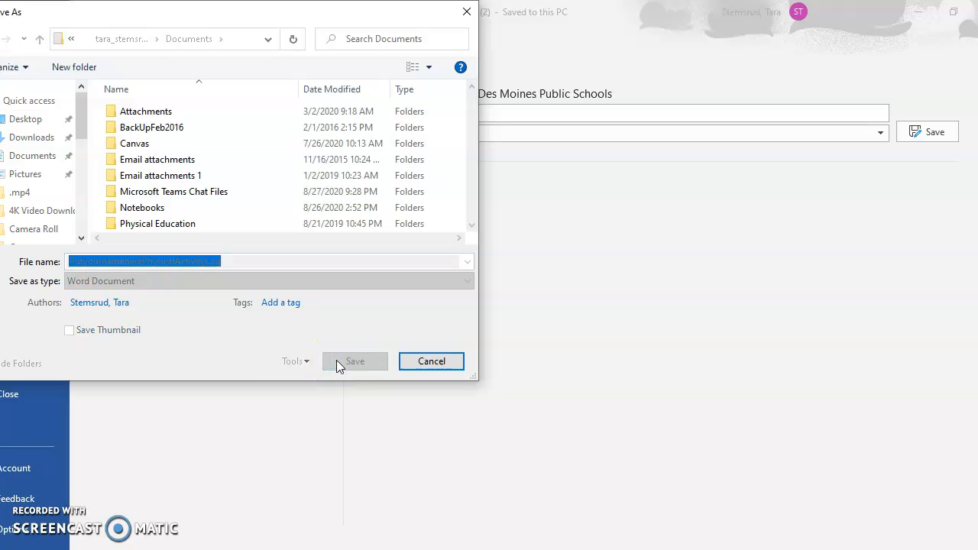
{"action": "left_click", "coordinate": [413, 363]}
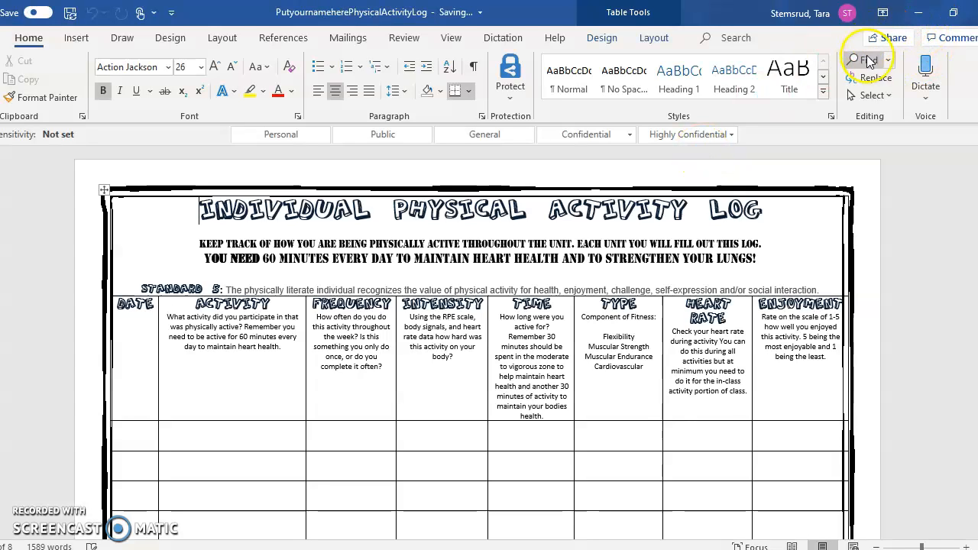
- Share the saved log by sending its view link to the Physical Education teacher, and dismiss the sharing dialog
{"action": "left_click", "coordinate": [886, 40]}
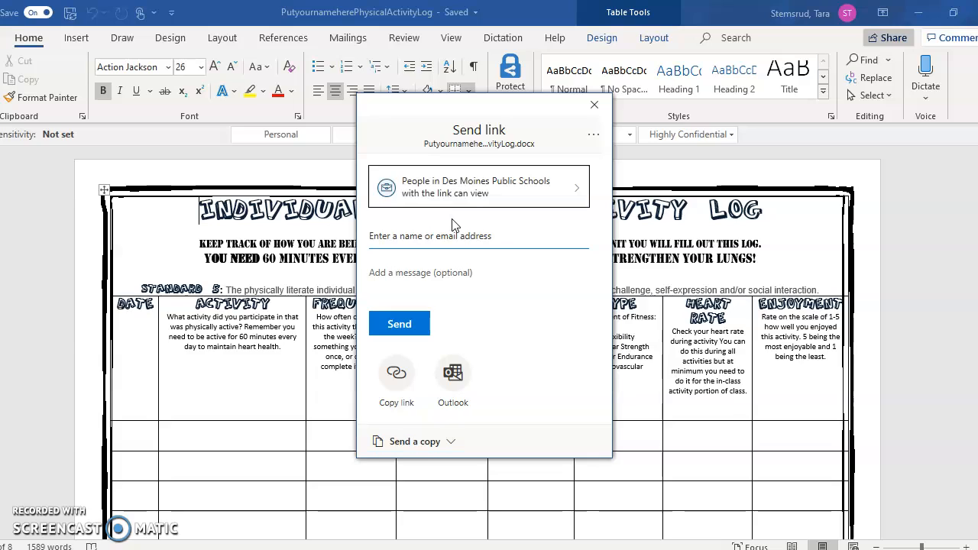
{"action": "left_click", "coordinate": [447, 235]}
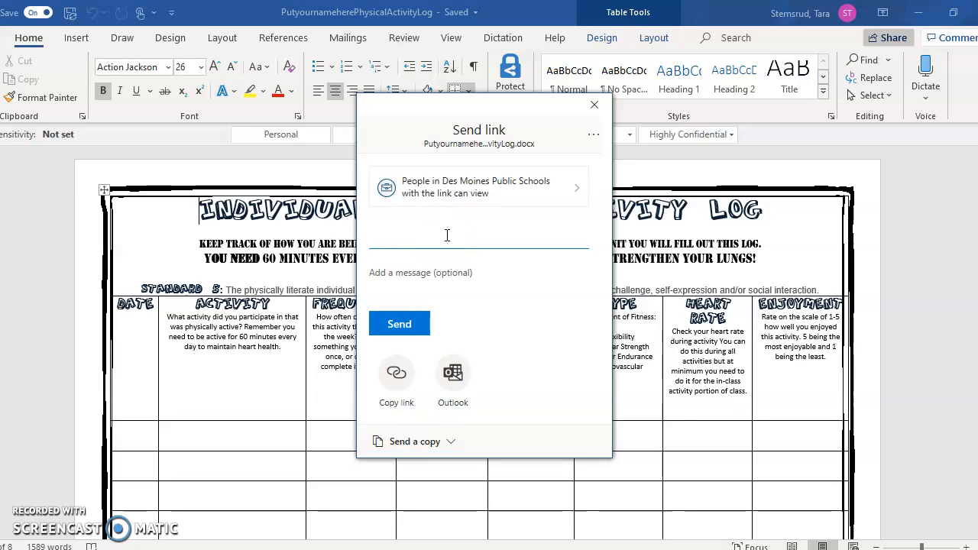
{"action": "type", "text": "kober"}
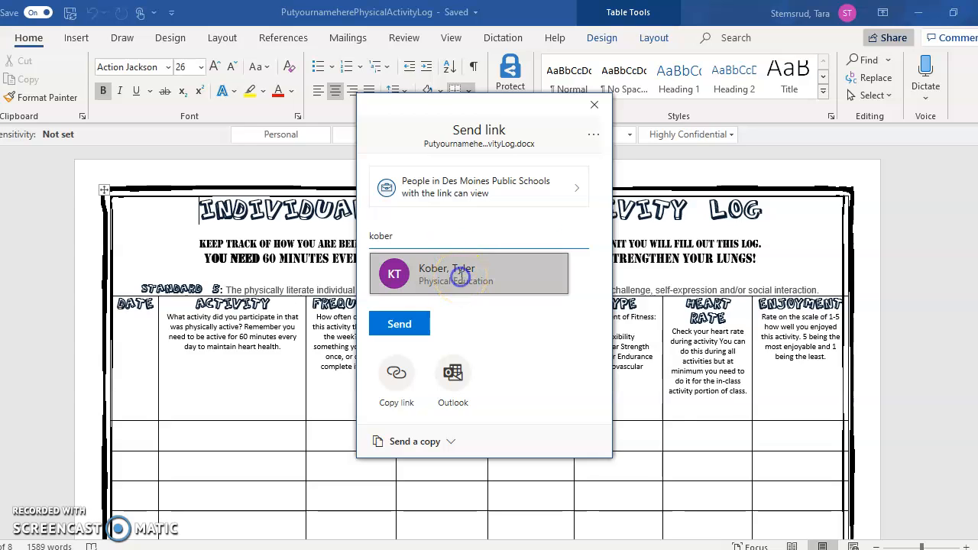
{"action": "left_click", "coordinate": [461, 277]}
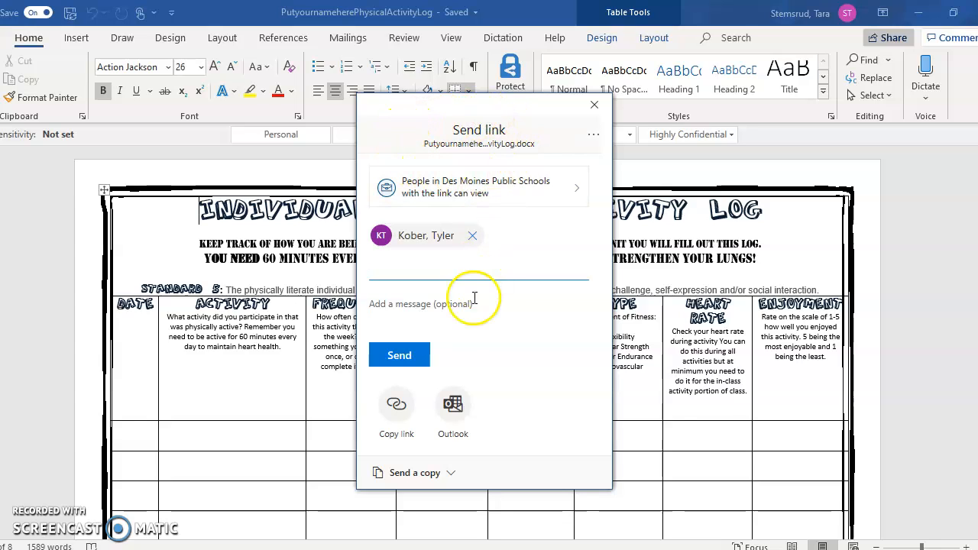
{"action": "left_click", "coordinate": [409, 363]}
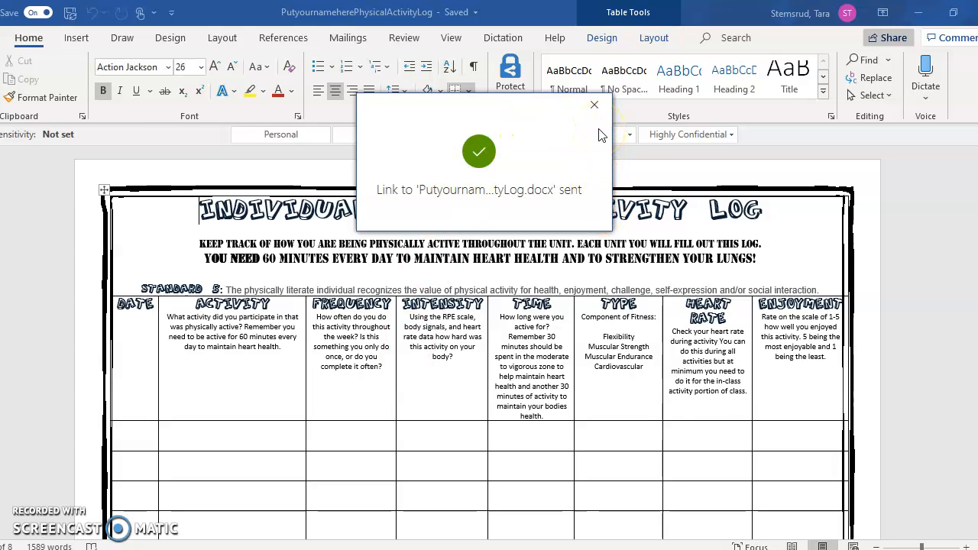
{"action": "left_click", "coordinate": [595, 105]}
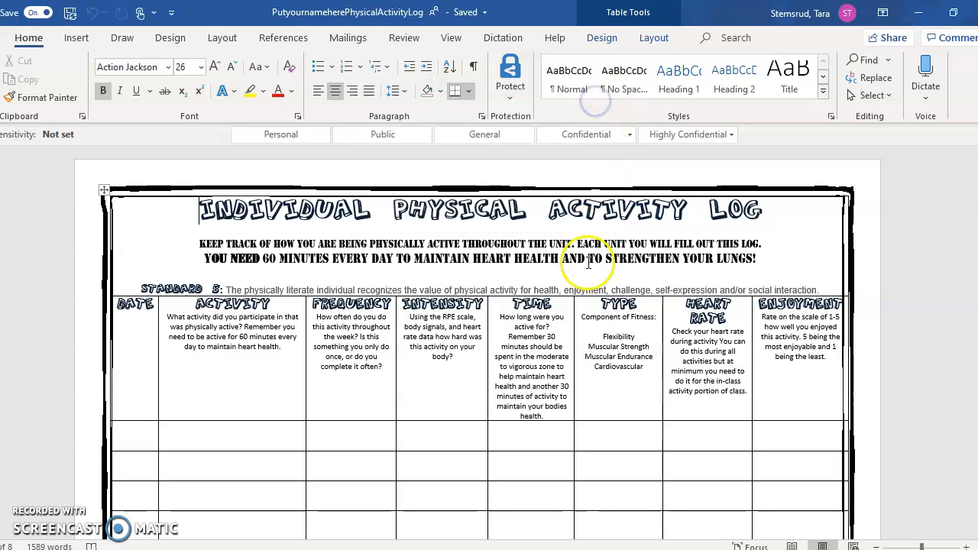
- Switch to the Warm-up and Cool-down Activities assignment in Chrome, return to its beginning and leave Student View
{"action": "mouse_move", "coordinate": [467, 549]}
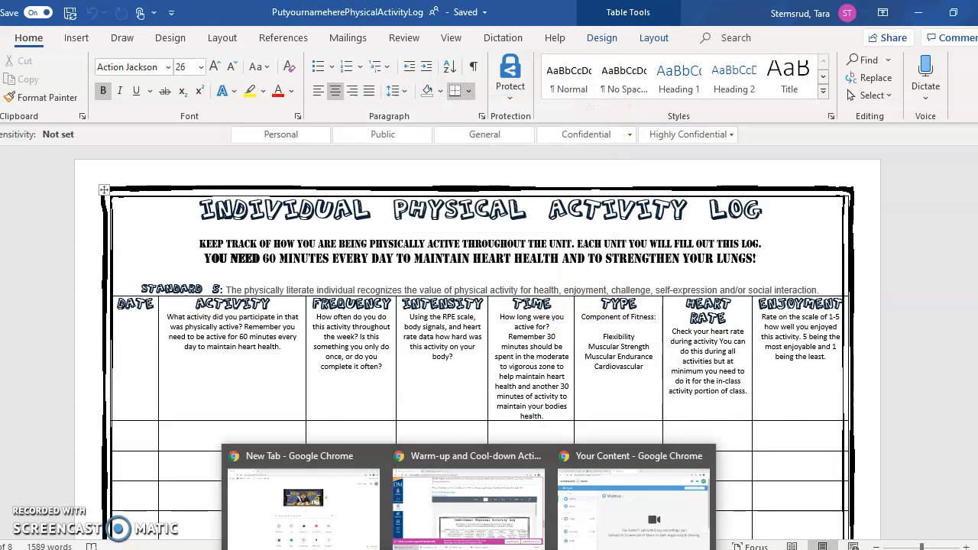
{"action": "left_click", "coordinate": [503, 518]}
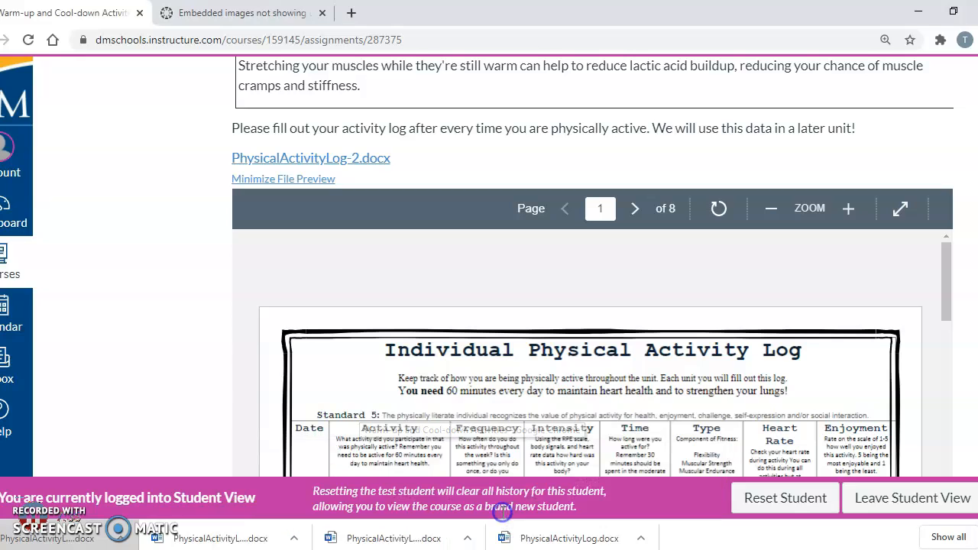
{"action": "scroll", "coordinate": [875, 399], "scroll_direction": "up", "scroll_amount": 15}
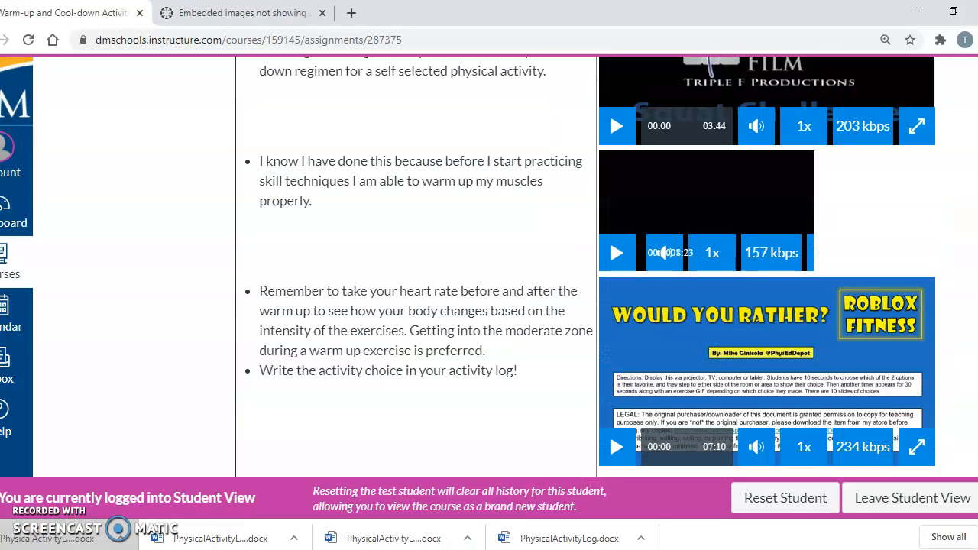
{"action": "scroll", "coordinate": [512, 271], "scroll_direction": "up", "scroll_amount": 3}
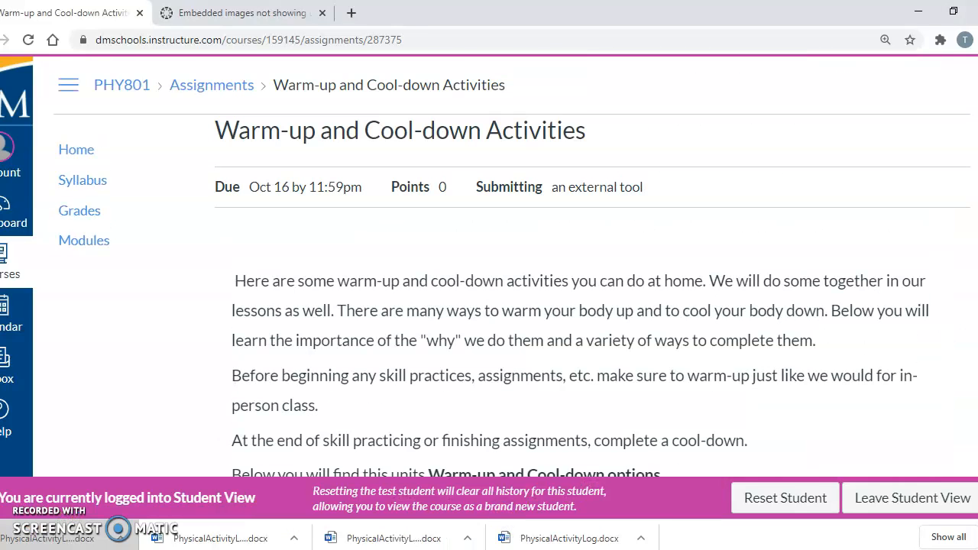
{"action": "left_click", "coordinate": [924, 508]}
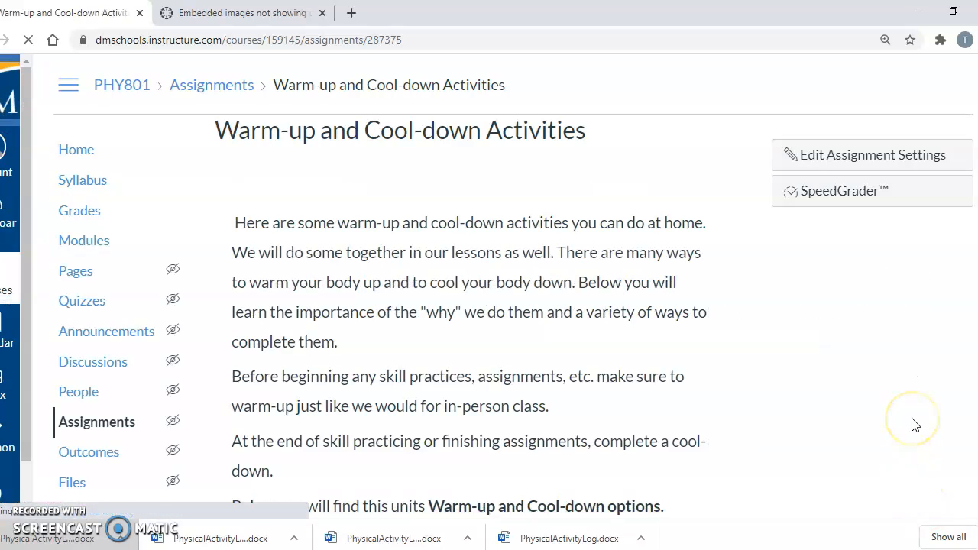
- Open the Warm-up and Cool-down Activities assignment from the assignments list for editing, declining the auto-saved content
{"action": "left_click", "coordinate": [105, 429]}
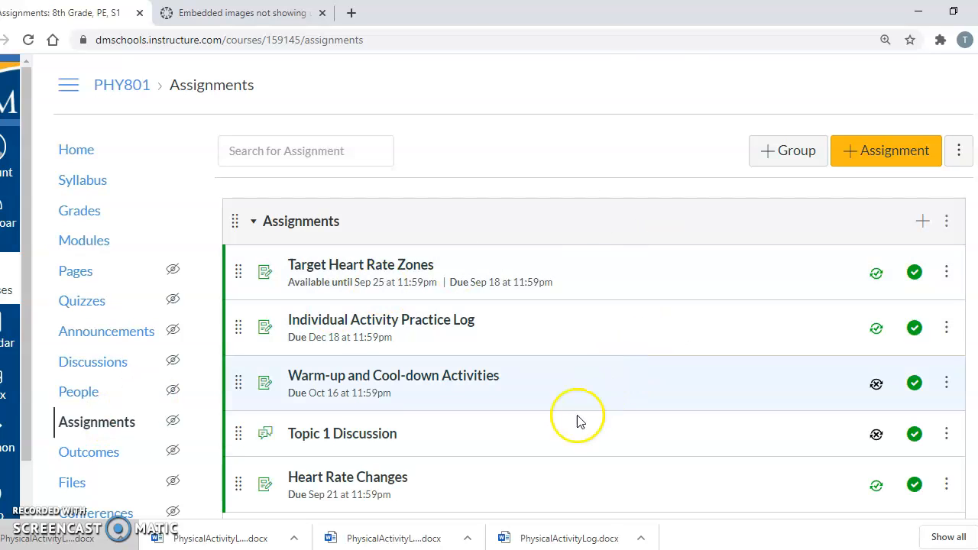
{"action": "left_click", "coordinate": [464, 377]}
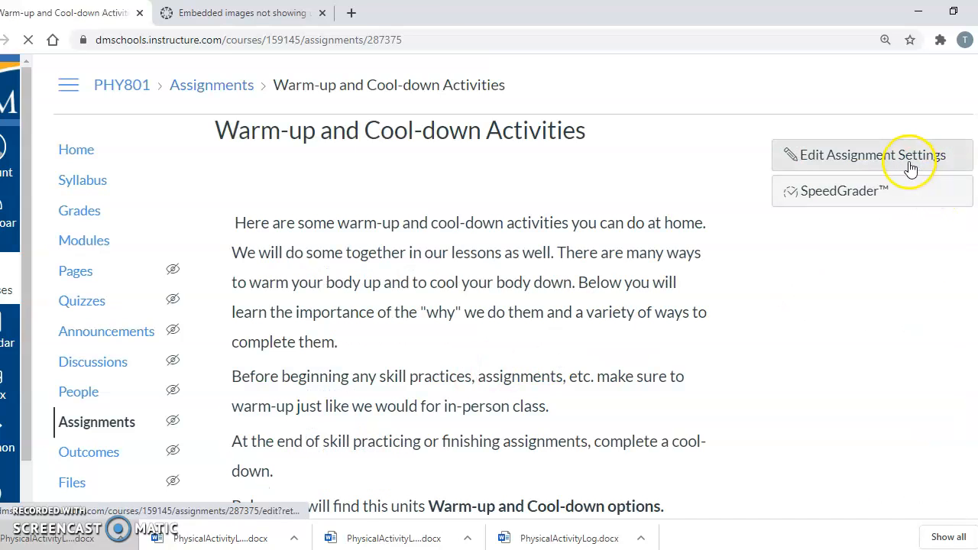
{"action": "left_click", "coordinate": [908, 156]}
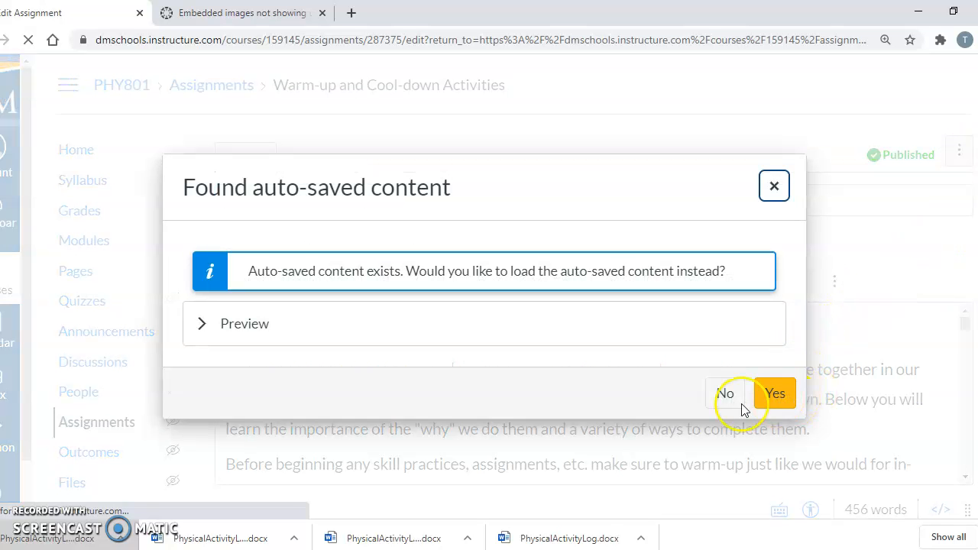
{"action": "left_click", "coordinate": [723, 394]}
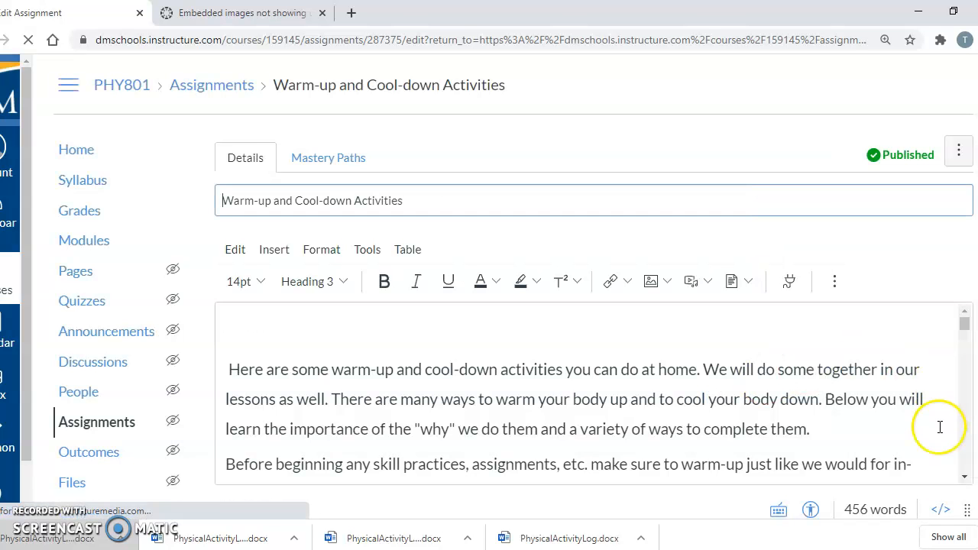
- Open the link options of PhysicalActivityLog-2.docx at the end of the description and apply them with the in-line preview opening automatically
{"action": "scroll", "coordinate": [489, 305], "scroll_direction": "down", "scroll_amount": 3}
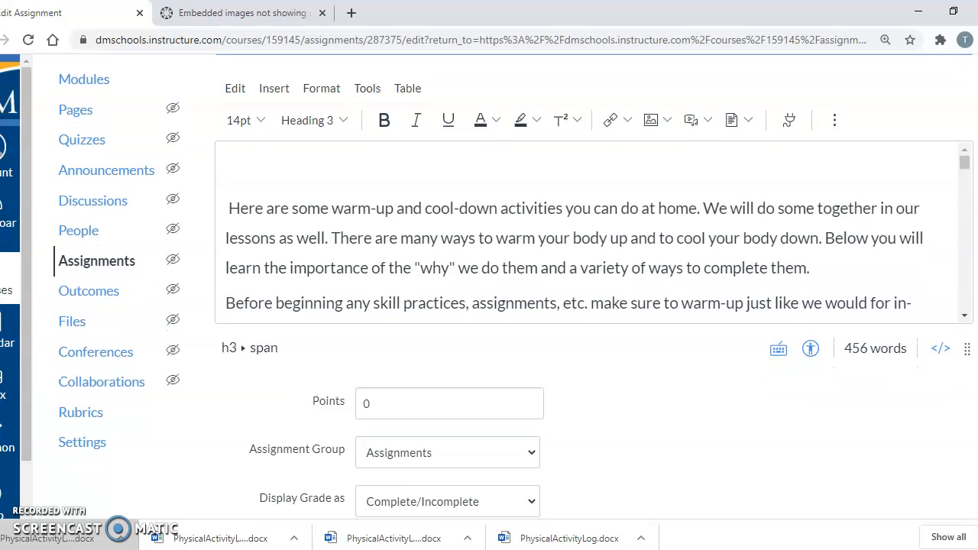
{"action": "scroll", "coordinate": [937, 194], "scroll_direction": "up", "scroll_amount": 2}
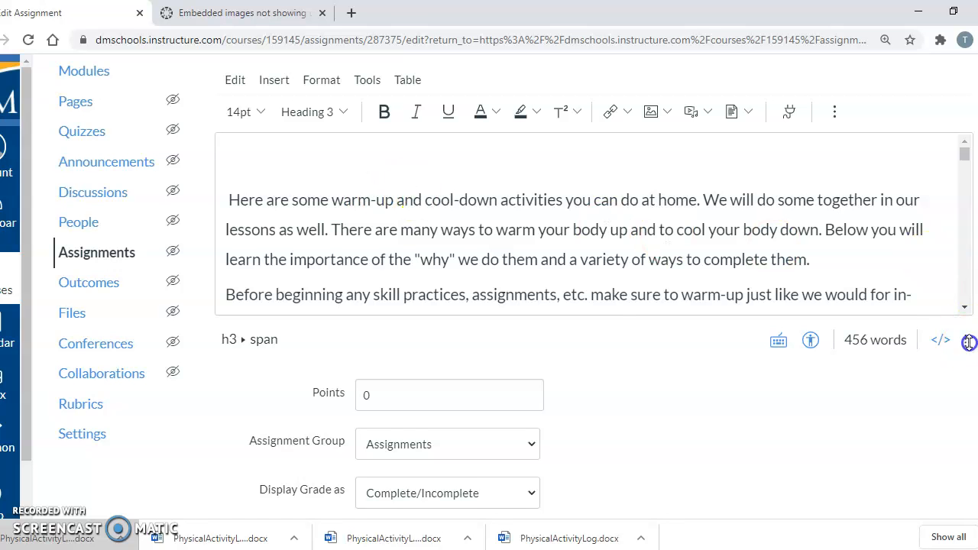
{"action": "scroll", "coordinate": [968, 342], "scroll_direction": "down", "scroll_amount": 3}
{"action": "left_click", "coordinate": [965, 306]}
{"action": "left_click_drag", "start_coordinate": [965, 306], "coordinate": [965, 306]}
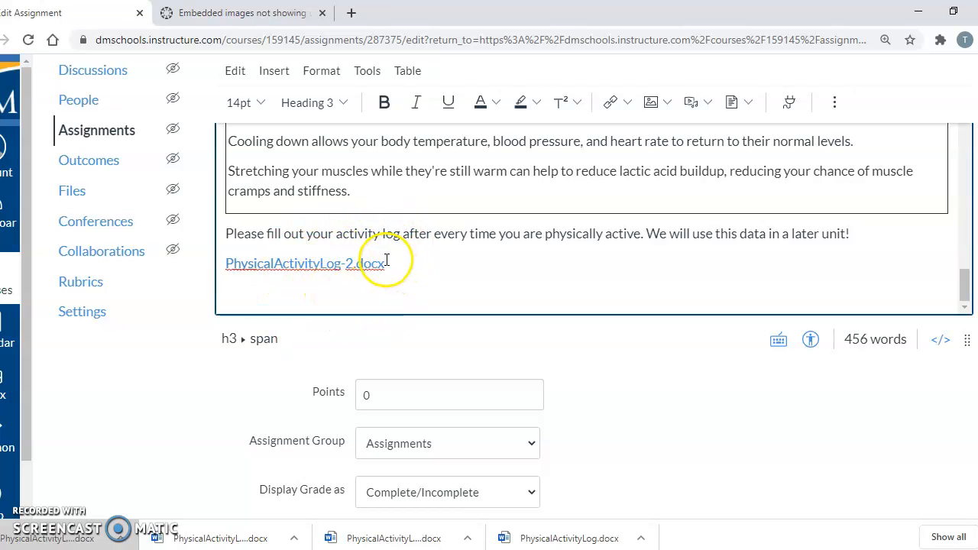
{"action": "left_click", "coordinate": [746, 107]}
{"action": "left_click", "coordinate": [781, 165]}
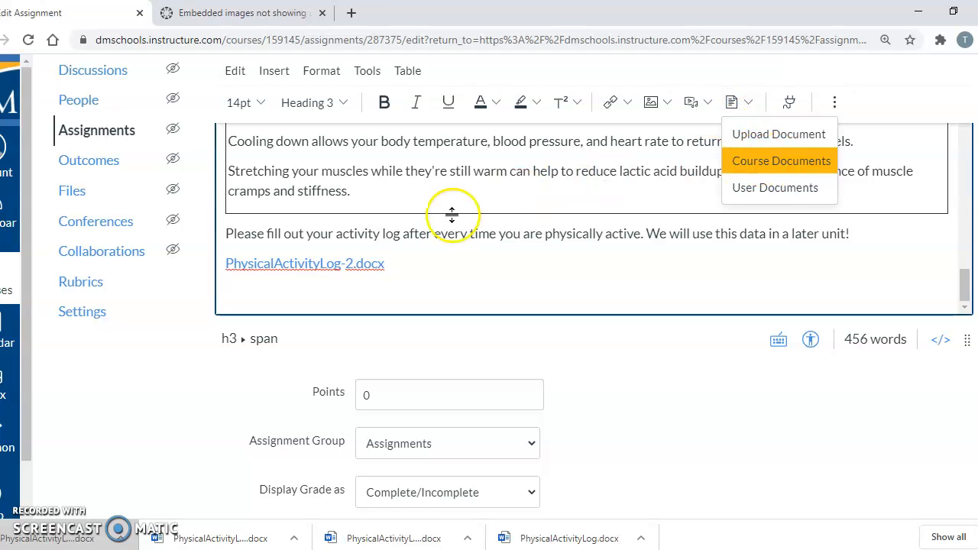
{"action": "left_click", "coordinate": [335, 260]}
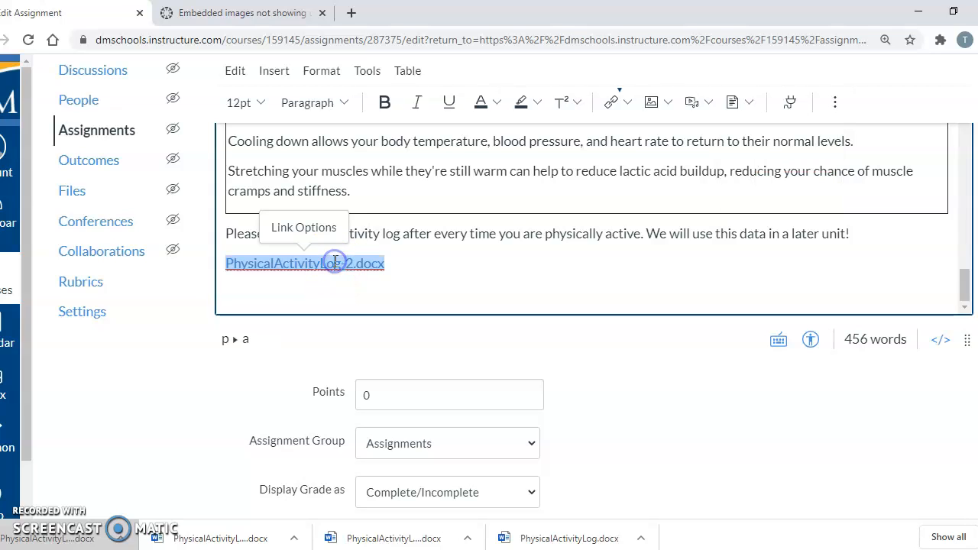
{"action": "left_click", "coordinate": [308, 228]}
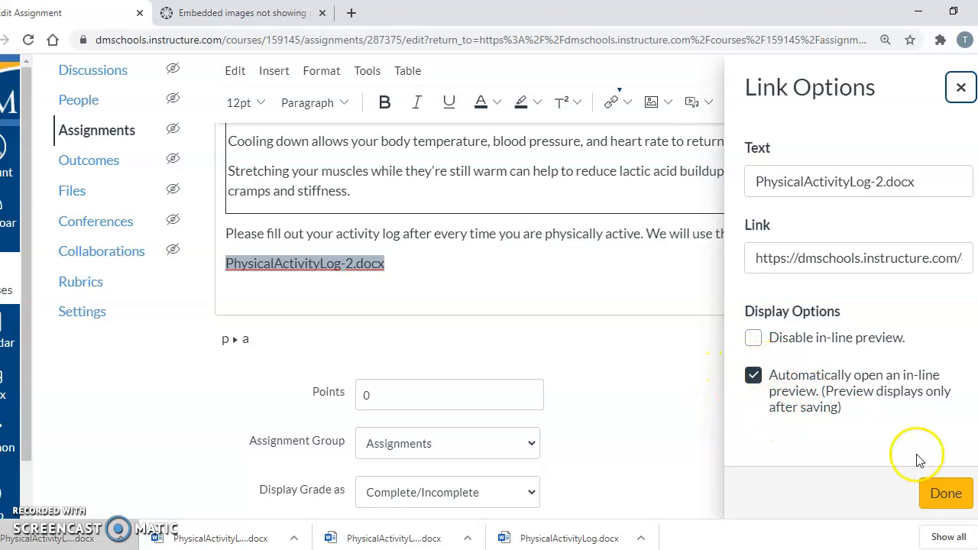
{"action": "left_click", "coordinate": [948, 496]}
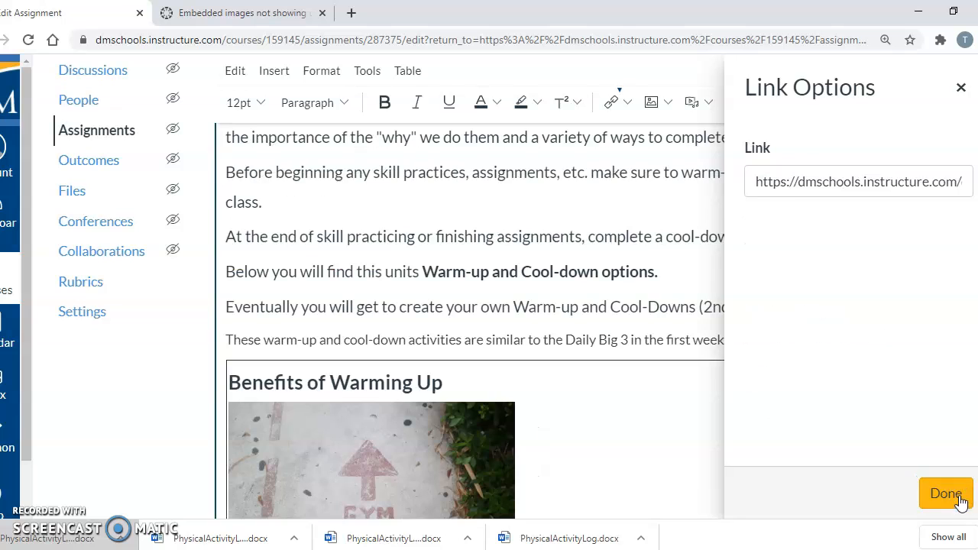
- Set the assignment's submission type to Online
{"action": "scroll", "coordinate": [535, 306], "scroll_direction": "down", "scroll_amount": 15}
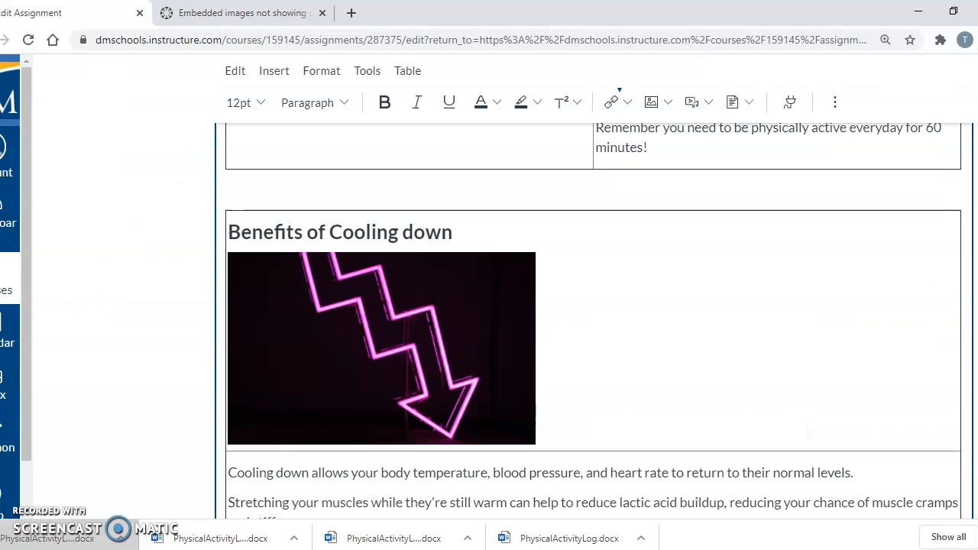
{"action": "scroll", "coordinate": [539, 350], "scroll_direction": "up", "scroll_amount": 2}
{"action": "scroll", "coordinate": [540, 350], "scroll_direction": "down", "scroll_amount": 2}
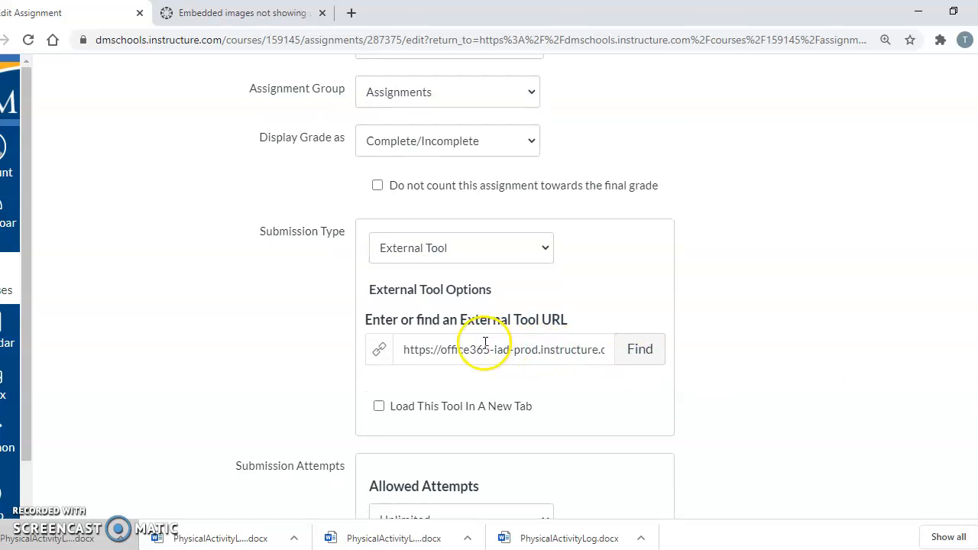
{"action": "left_click", "coordinate": [543, 249]}
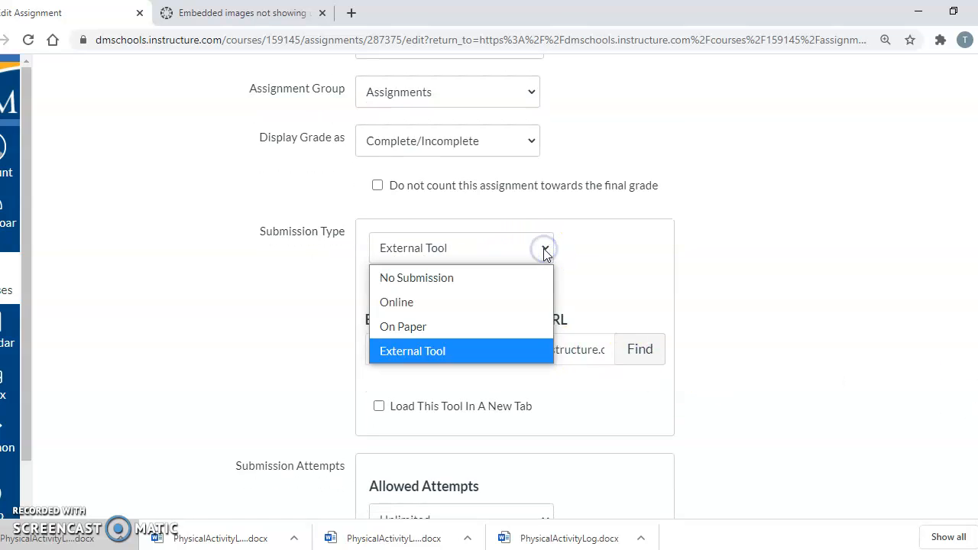
{"action": "left_click", "coordinate": [443, 302]}
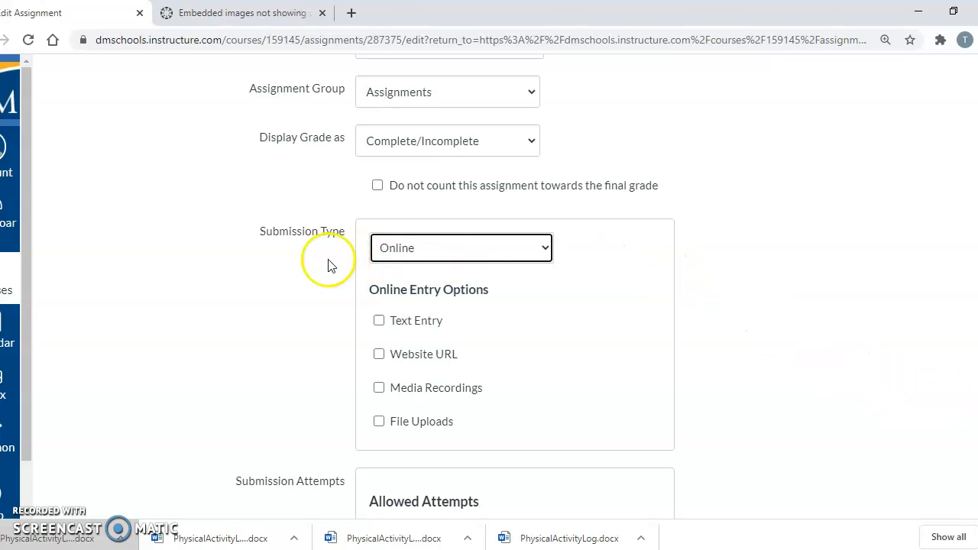
- Choose Online as the assignment's submission type and allow File Uploads as the online entry option
{"action": "left_click", "coordinate": [489, 249]}
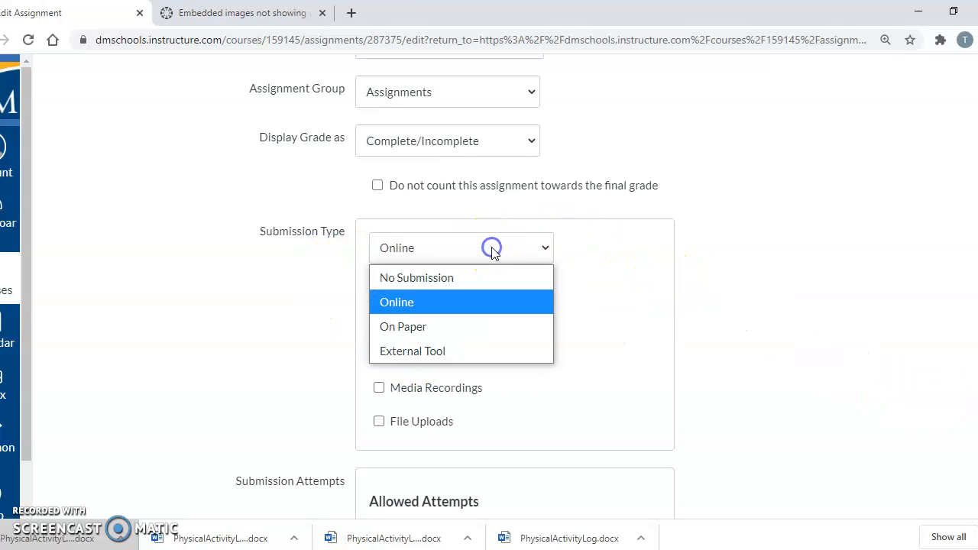
{"action": "left_click", "coordinate": [480, 303]}
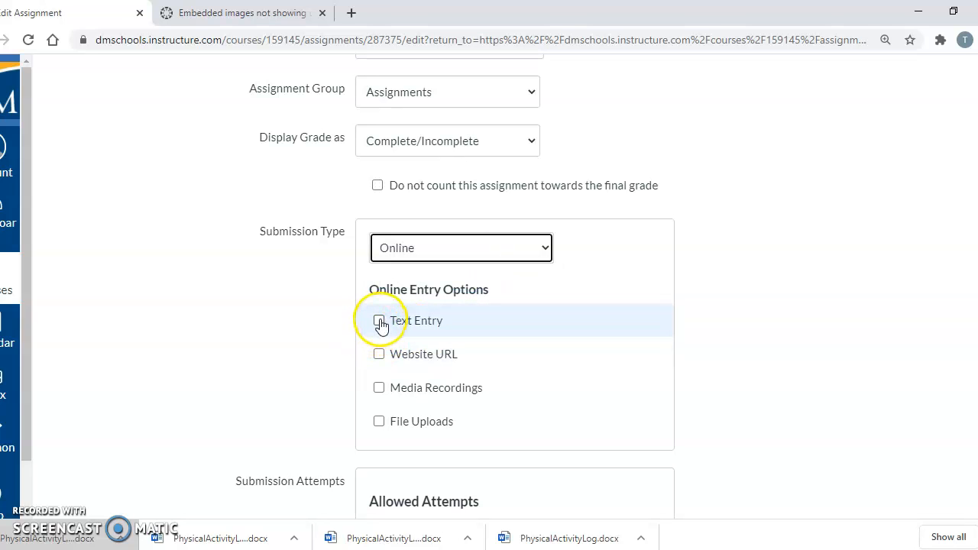
{"action": "left_click", "coordinate": [378, 425]}
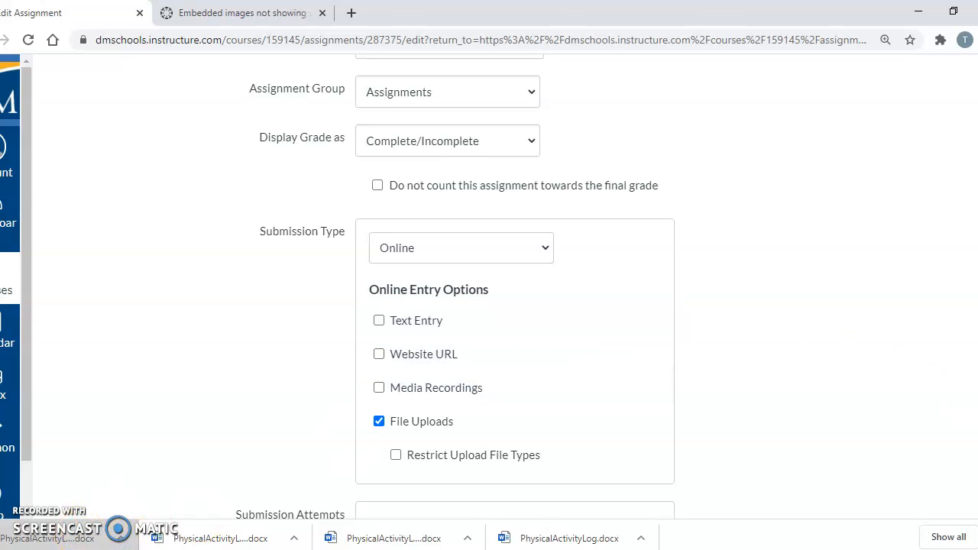
- Check the remaining assignment settings through the due date and save the changes to the Warm-up and Cool-down Activities assignment
{"action": "scroll", "coordinate": [489, 306], "scroll_direction": "up", "scroll_amount": 2}
{"action": "scroll", "coordinate": [489, 306], "scroll_direction": "down", "scroll_amount": 1}
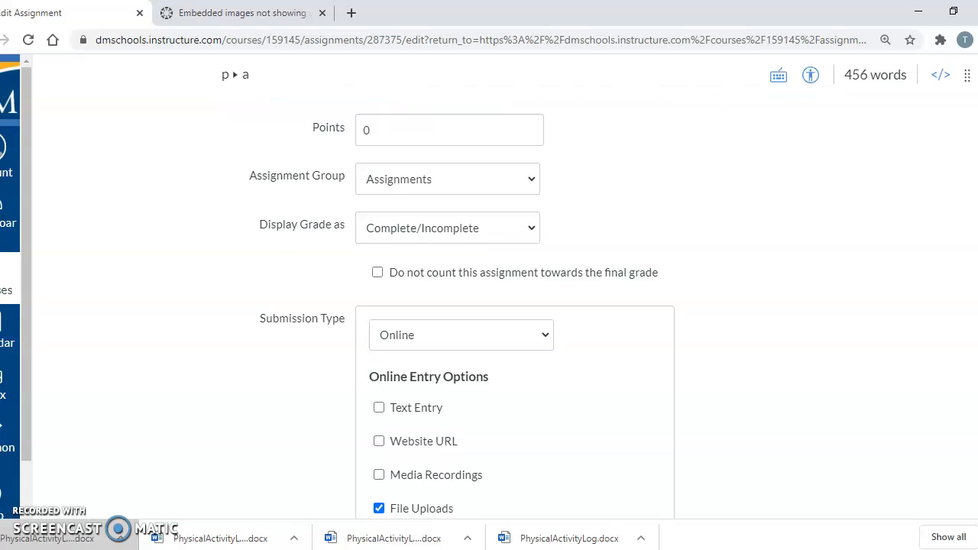
{"action": "scroll", "coordinate": [489, 306], "scroll_direction": "down", "scroll_amount": 7}
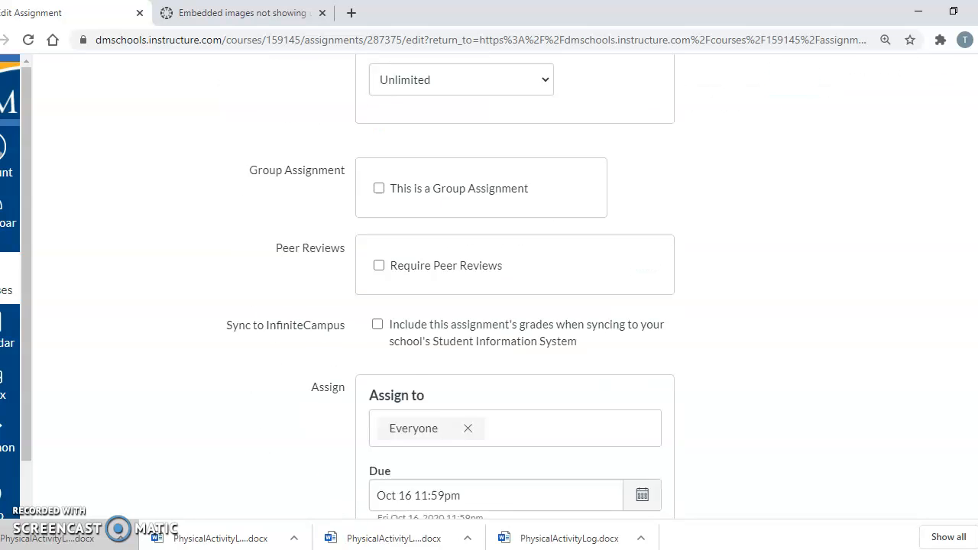
{"action": "scroll", "coordinate": [489, 305], "scroll_direction": "up", "scroll_amount": 1}
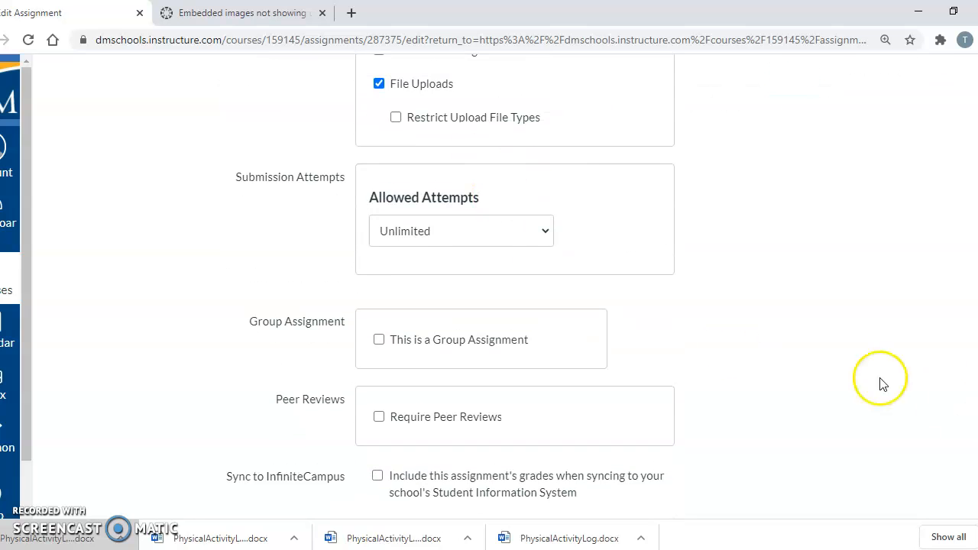
{"action": "scroll", "coordinate": [489, 306], "scroll_direction": "down", "scroll_amount": 3}
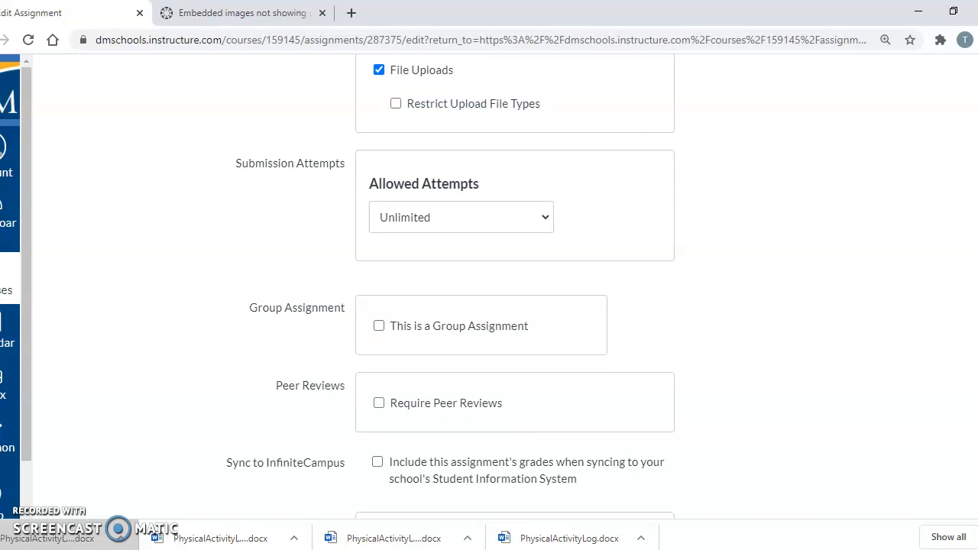
{"action": "scroll", "coordinate": [489, 306], "scroll_direction": "down", "scroll_amount": 2}
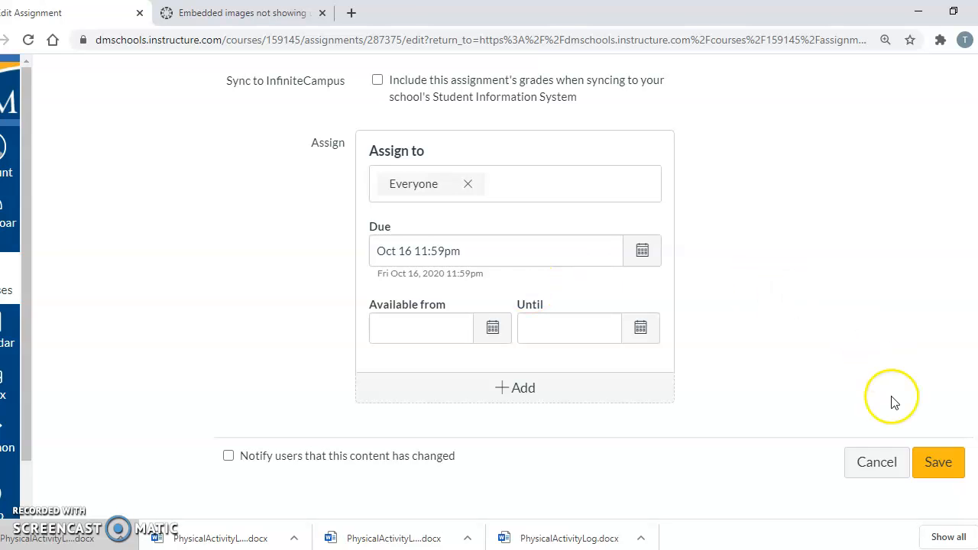
{"action": "left_click", "coordinate": [944, 468]}
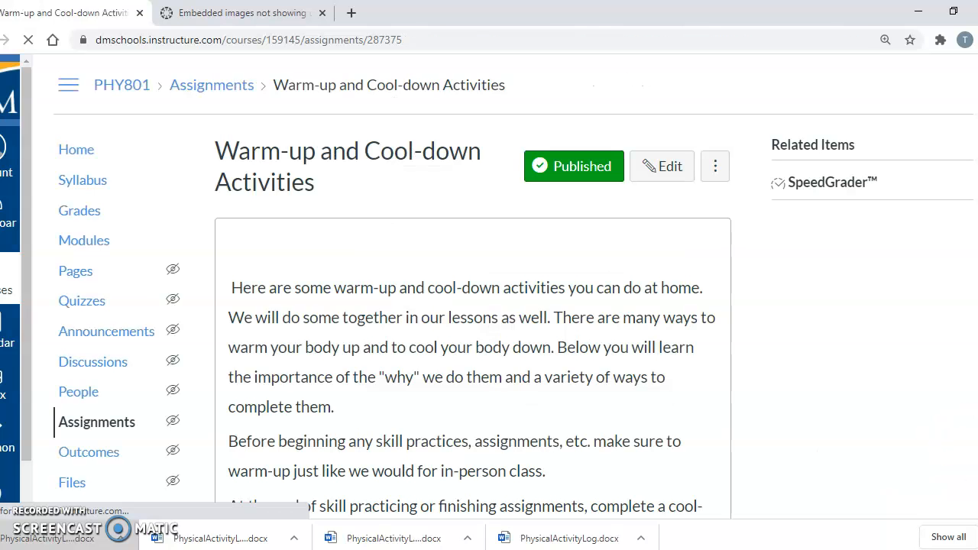
- Review the saved assignment's description down to the activity log instructions below Benefits of Cooling down, and return to its beginning
{"action": "scroll", "coordinate": [473, 306], "scroll_direction": "down", "scroll_amount": 1}
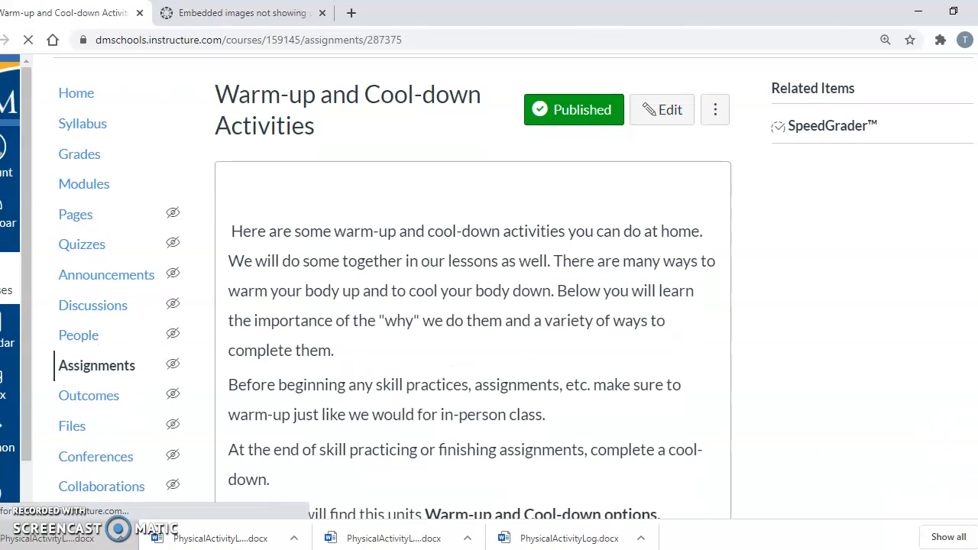
{"action": "scroll", "coordinate": [473, 306], "scroll_direction": "down", "scroll_amount": 1}
{"action": "scroll", "coordinate": [473, 306], "scroll_direction": "down", "scroll_amount": 5}
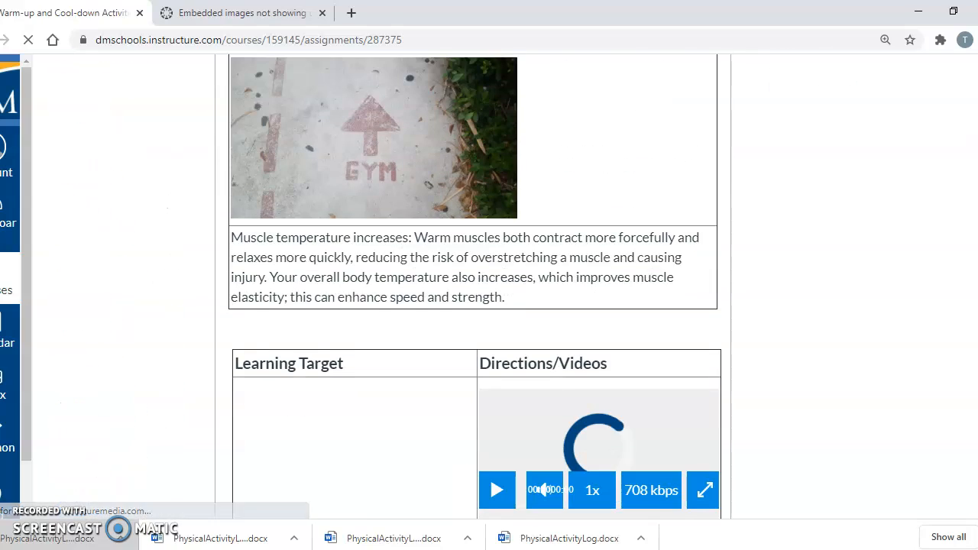
{"action": "scroll", "coordinate": [473, 305], "scroll_direction": "down", "scroll_amount": 5}
{"action": "scroll", "coordinate": [473, 306], "scroll_direction": "down", "scroll_amount": 10}
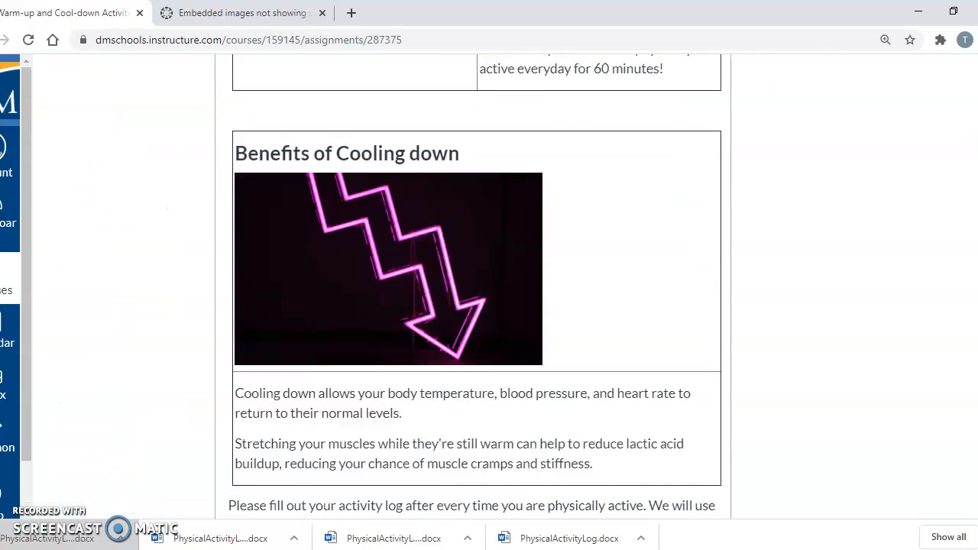
{"action": "scroll", "coordinate": [473, 305], "scroll_direction": "up", "scroll_amount": 10}
{"action": "scroll", "coordinate": [473, 305], "scroll_direction": "up", "scroll_amount": 10}
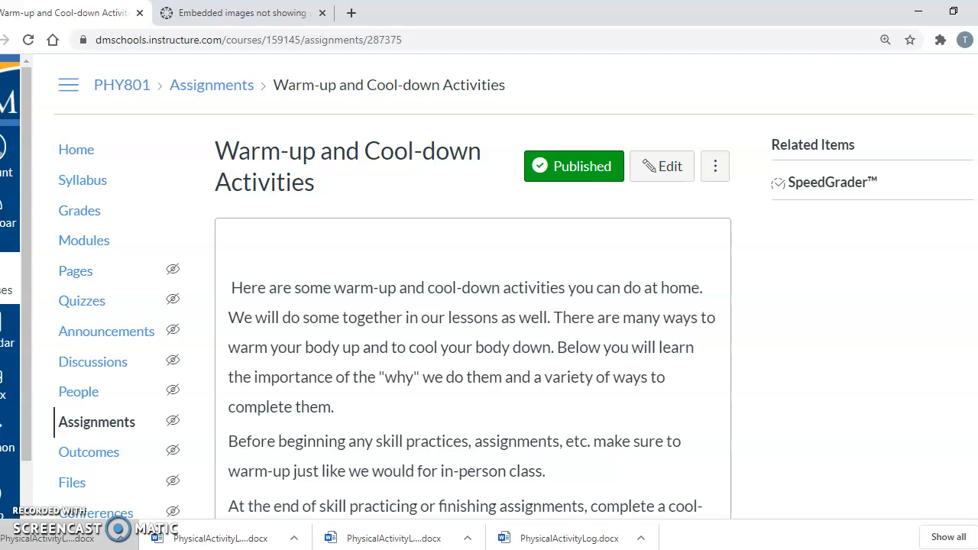
- Lower the computer's audio volume to 94
{"action": "key", "text": "XF86AudioLowerVolume"}
{"action": "key", "text": "XF86AudioLowerVolume"}
{"action": "key", "text": "XF86AudioLowerVolume"}
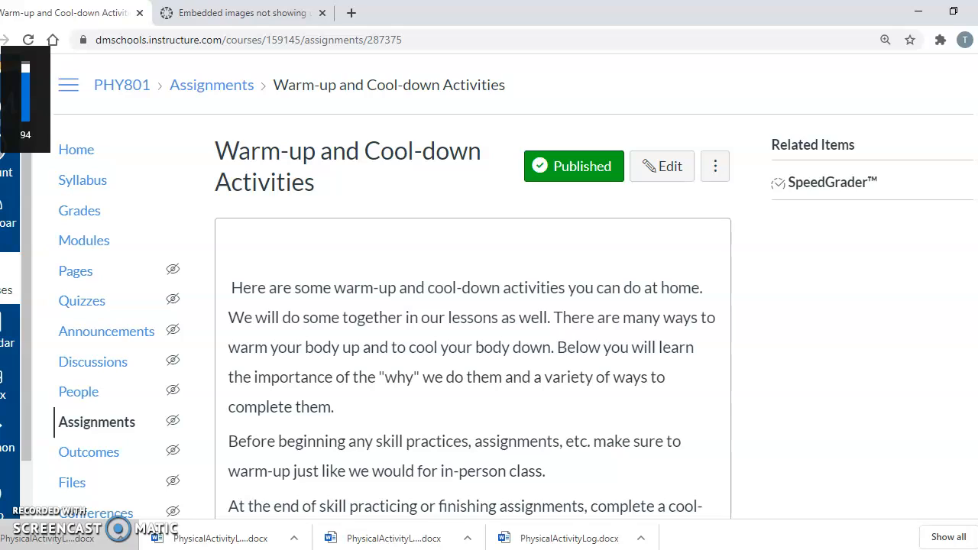